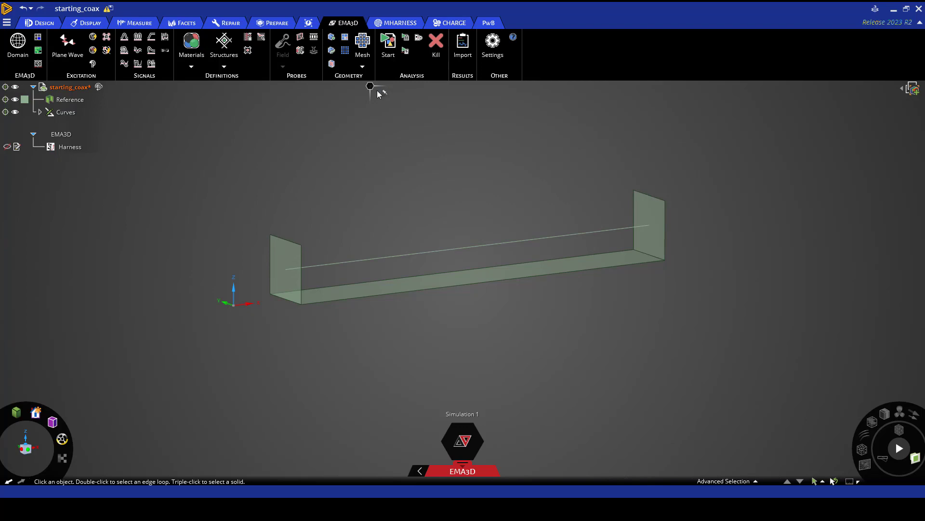
# Step: Create a simulation domain around the model and expand its time settings and its lattice minimum, maximum and step size
pyautogui.click(23, 49)
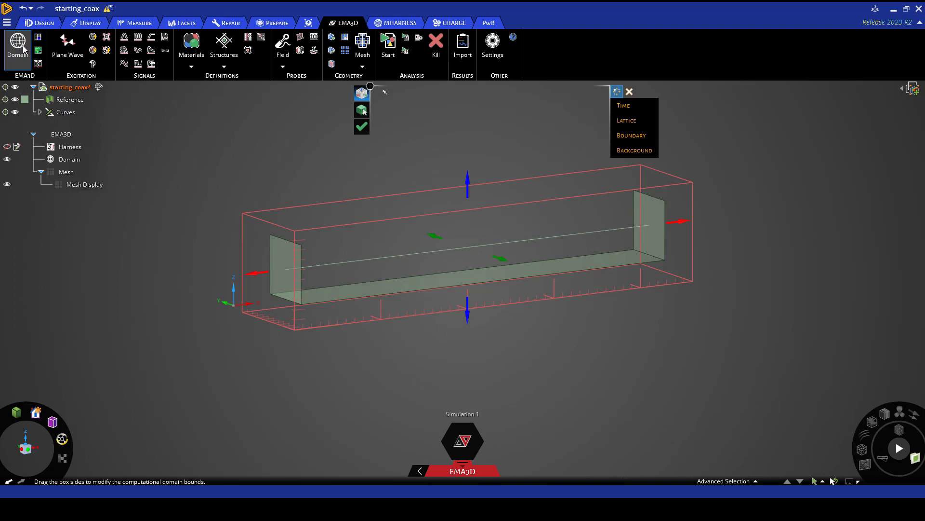
pyautogui.click(644, 108)
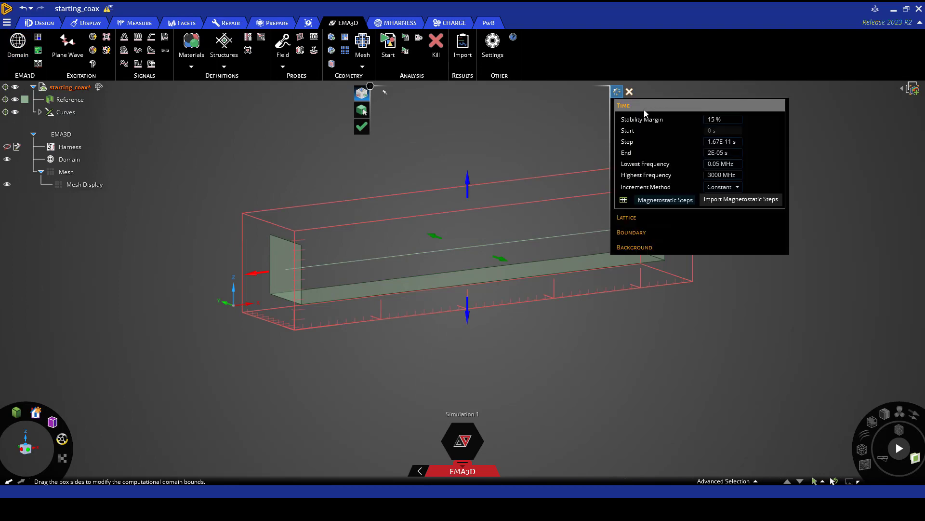
pyautogui.click(642, 219)
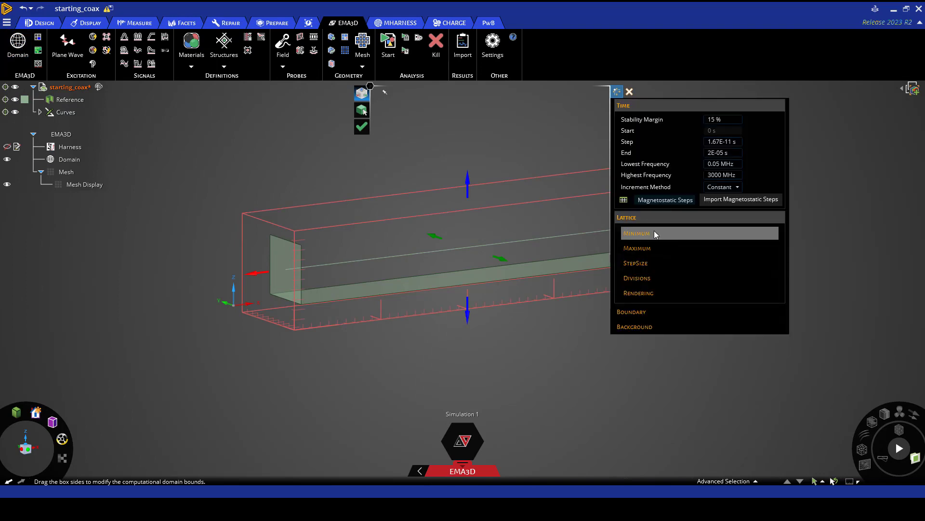
pyautogui.click(655, 232)
pyautogui.click(652, 286)
pyautogui.click(652, 339)
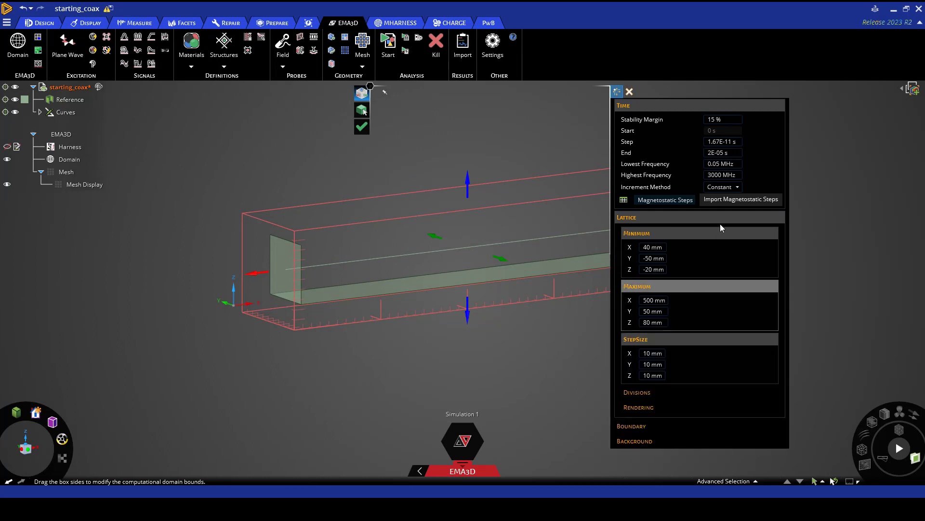
# Step: Set the domain's lowest frequency to 50 kHz and its highest frequency to 1 GHz
pyautogui.click(715, 165)
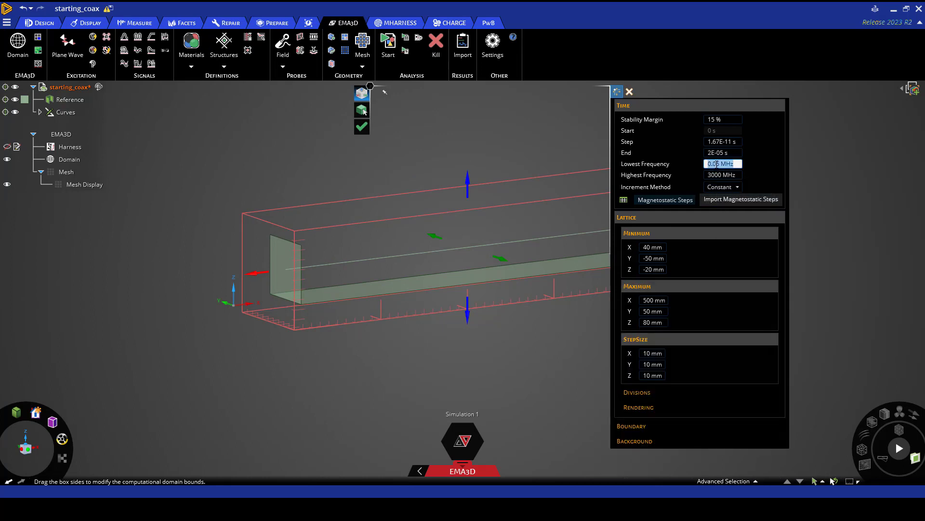
pyautogui.write('50 kH')
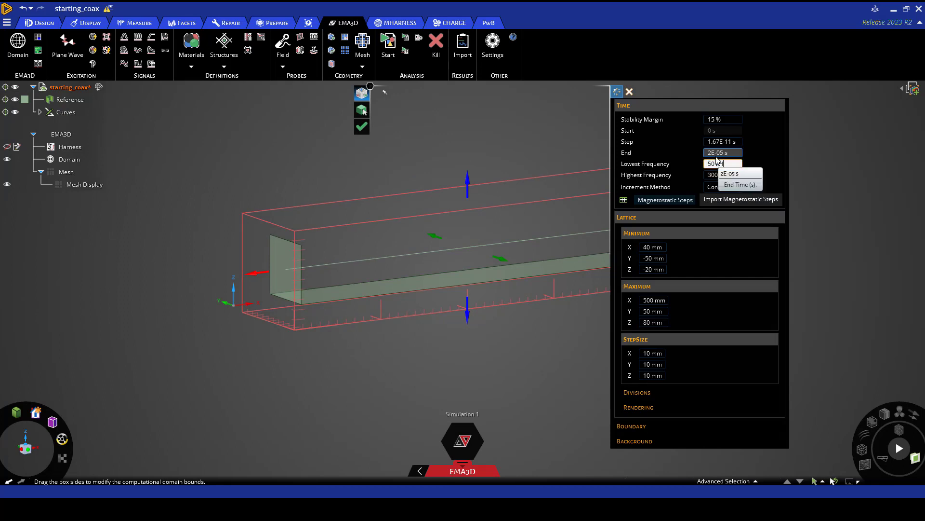
pyautogui.click(721, 175)
pyautogui.write('1')
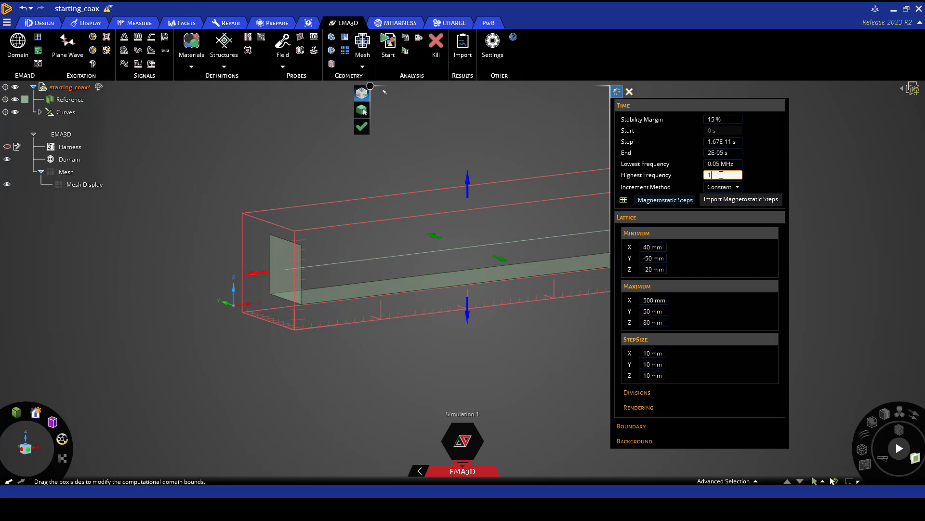
pyautogui.write(' GHz')
pyautogui.press('Return')
# Step: Set the domain's stability margin to 15 %
pyautogui.click(715, 119)
pyautogui.doubleClick(716, 119)
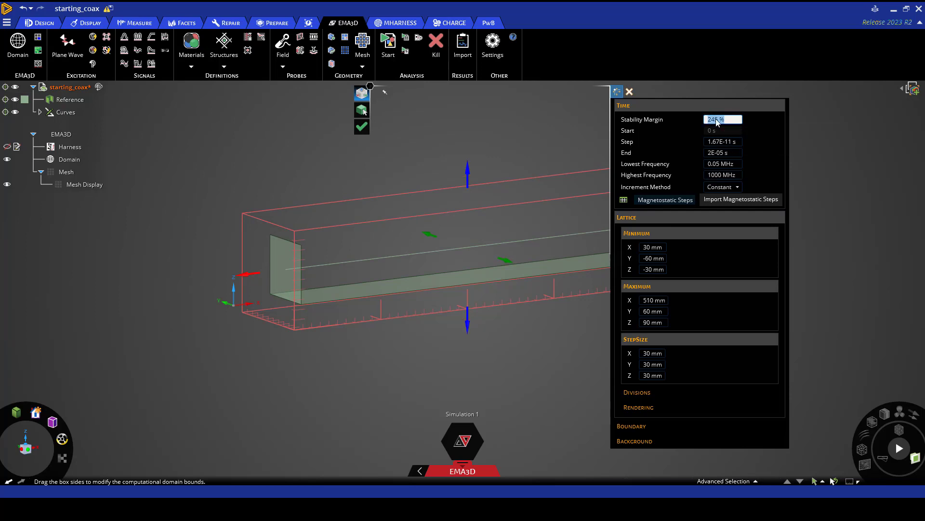
pyautogui.write('15')
pyautogui.press('Return')
# Step: Set the lattice minimum to X -60 mm, Y -150 mm and Z -120 mm
pyautogui.click(653, 247)
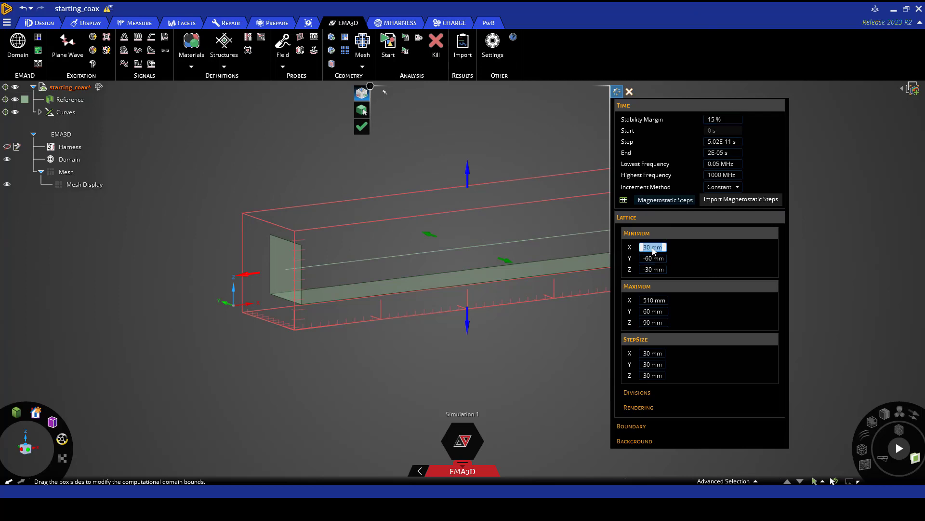
pyautogui.write('-60')
pyautogui.press('Return')
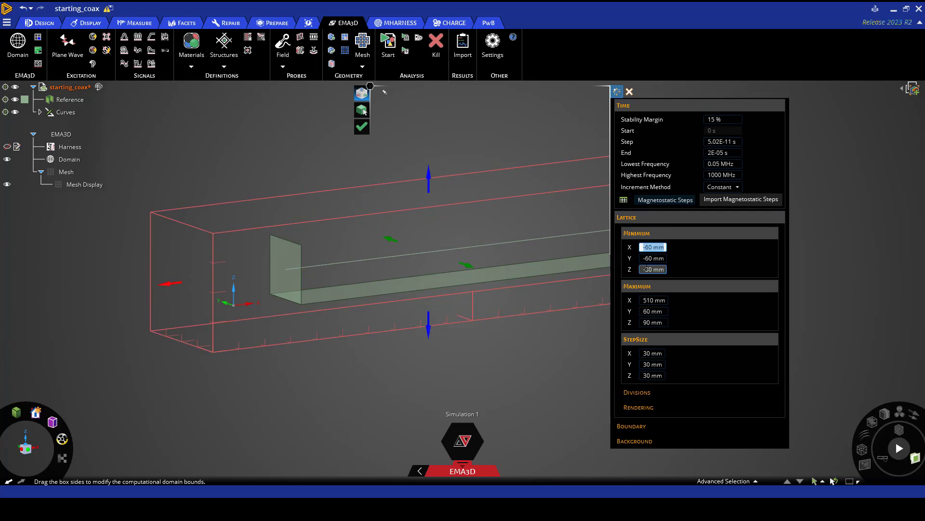
pyautogui.click(646, 258)
pyautogui.write('-150')
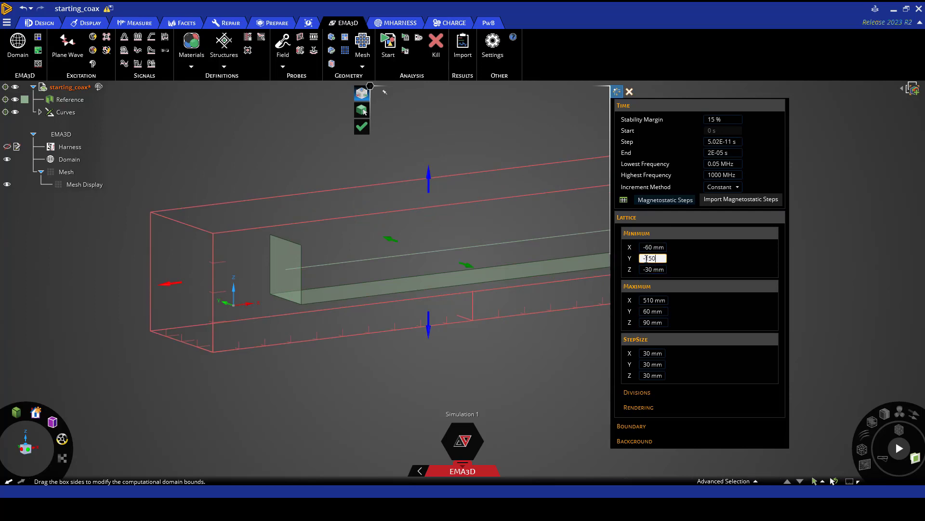
pyautogui.press('Return')
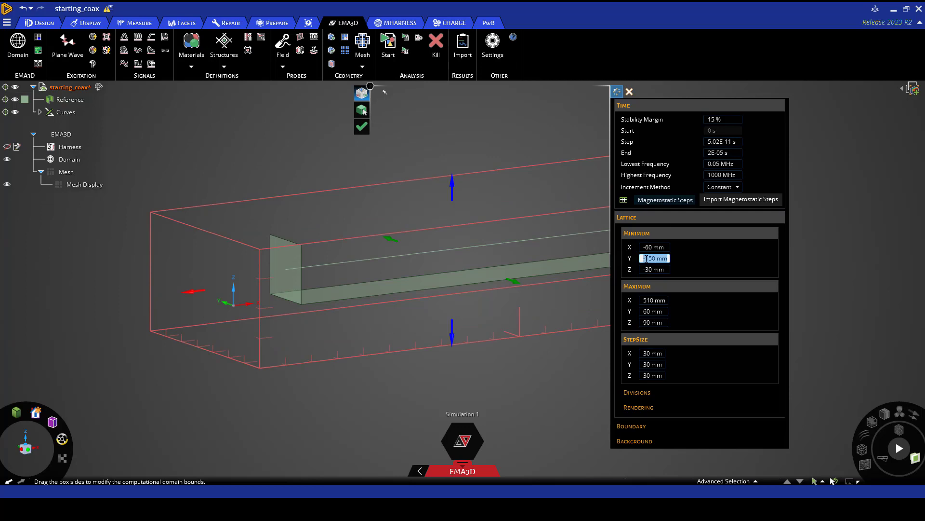
pyautogui.click(657, 270)
pyautogui.write('-120')
pyautogui.press('Return')
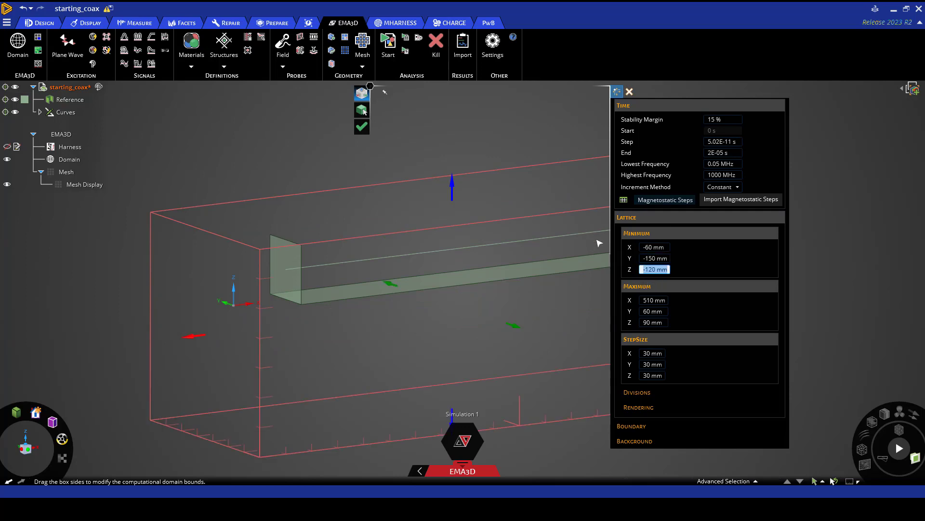
# Step: Set the lattice maximum to X 600 mm, Y 150 mm and Z 150 mm, and accept the domain
pyautogui.click(657, 300)
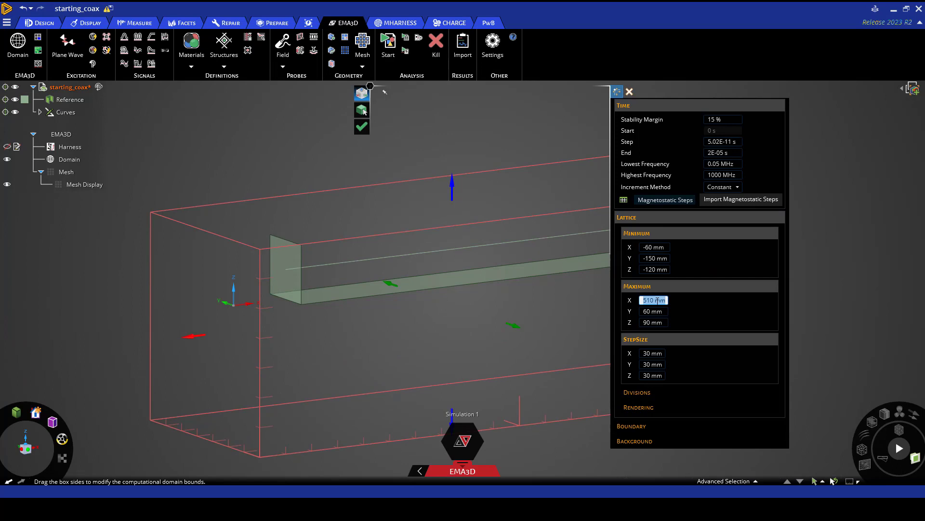
pyautogui.write('600')
pyautogui.press('Return')
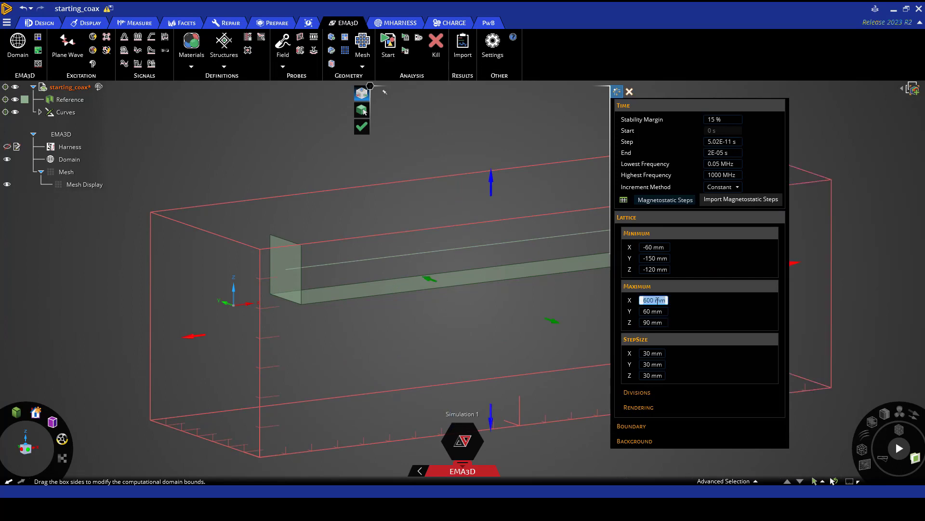
pyautogui.click(657, 310)
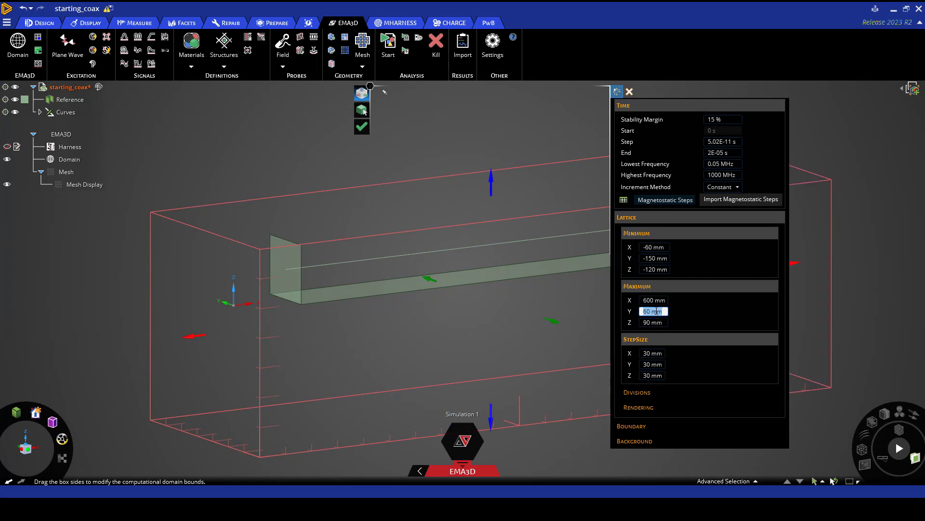
pyautogui.write('150')
pyautogui.press('Return')
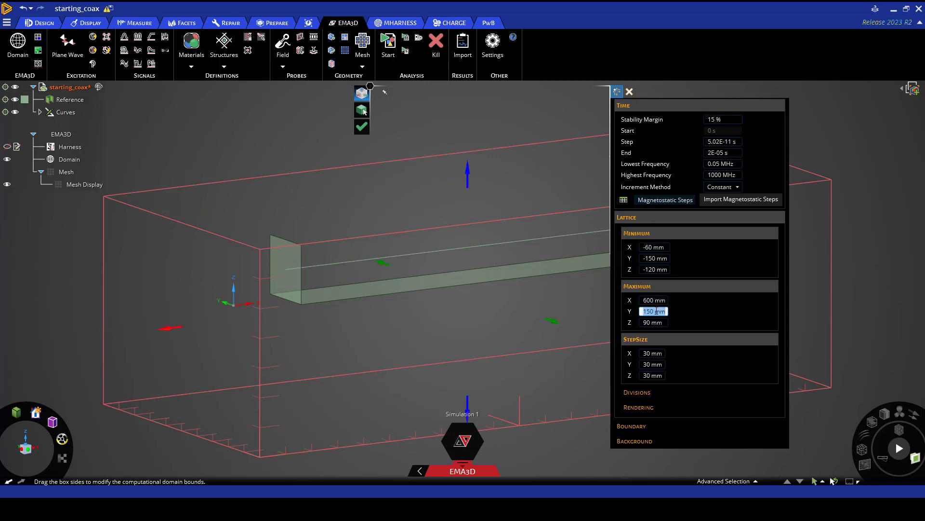
pyautogui.click(662, 322)
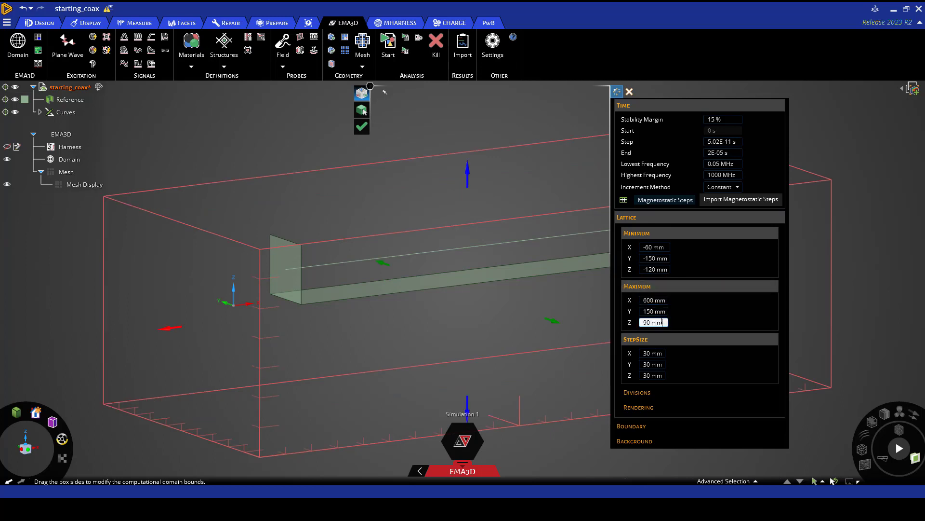
pyautogui.write('150')
pyautogui.press('Return')
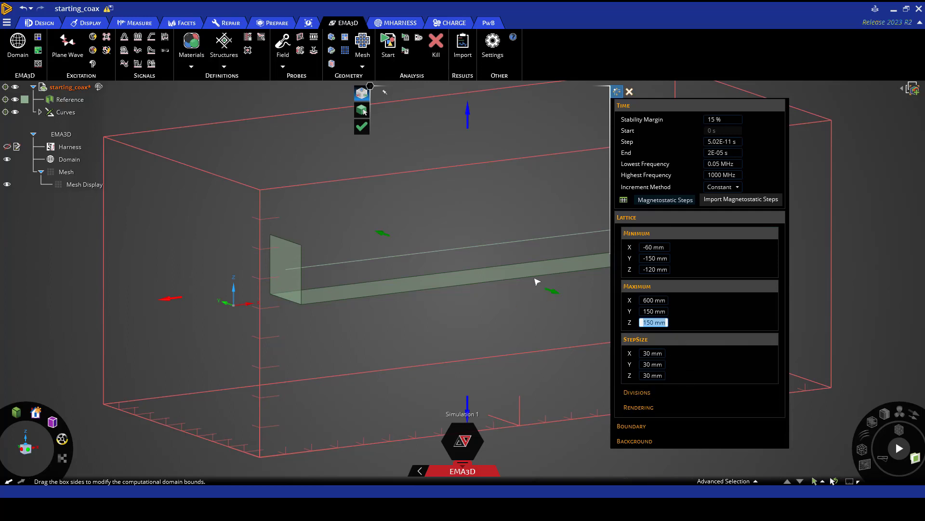
pyautogui.click(363, 128)
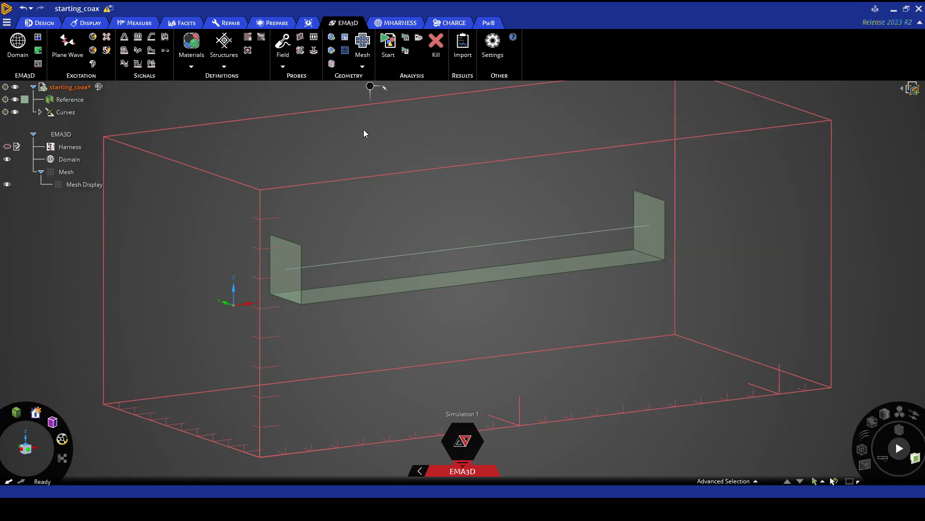
# Step: Assign a PEC material to the long floor plate and both upright end plates
pyautogui.scroll(-3, 576, 337)
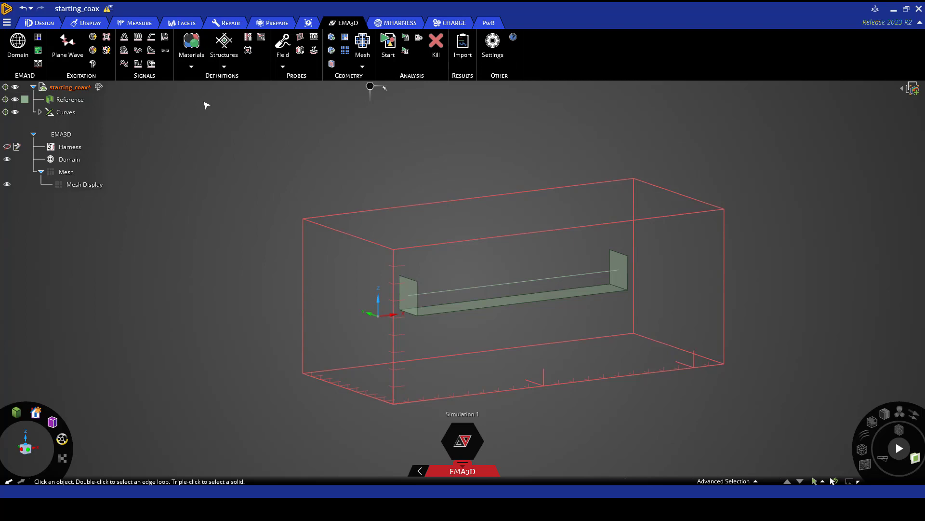
pyautogui.click(186, 67)
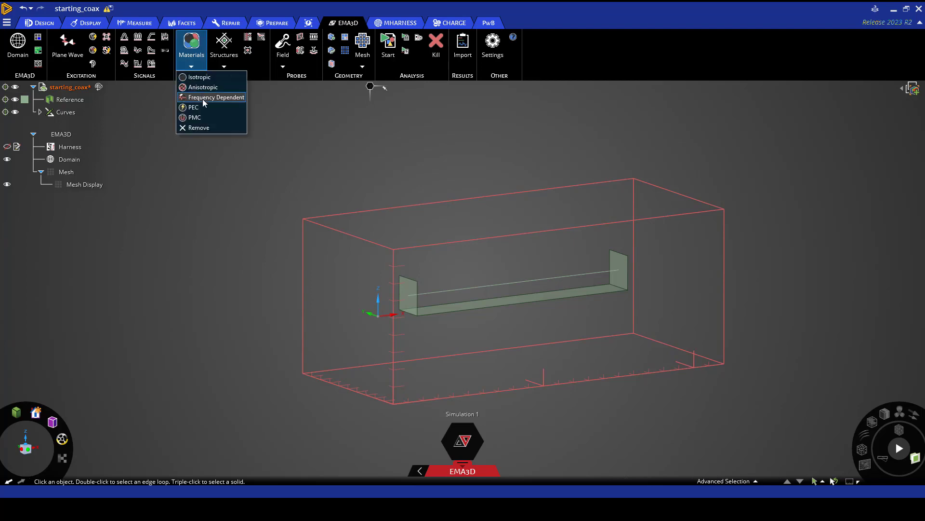
pyautogui.click(194, 107)
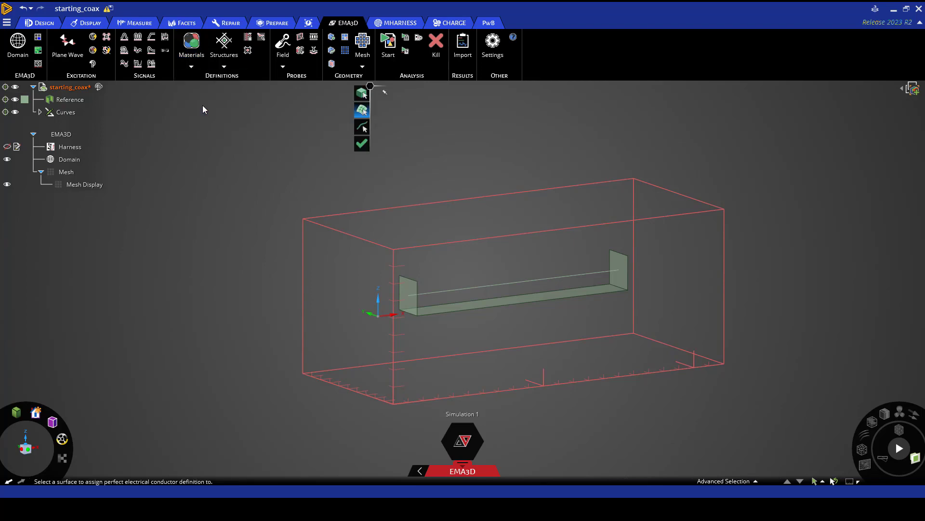
pyautogui.click(414, 288)
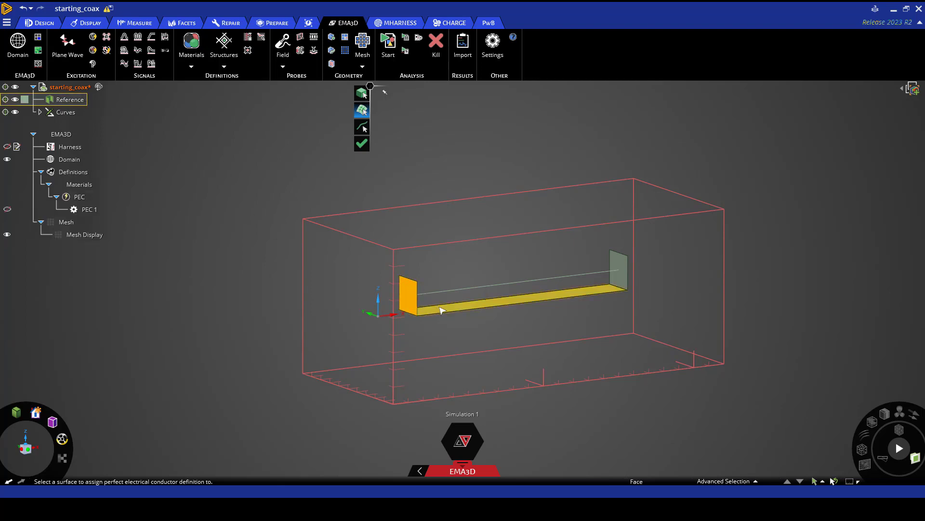
pyautogui.click(622, 284)
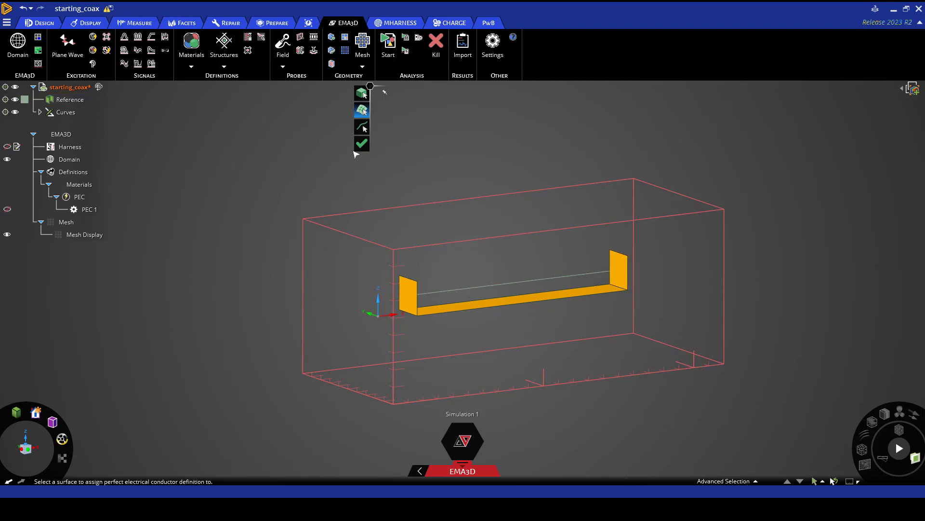
pyautogui.click(358, 147)
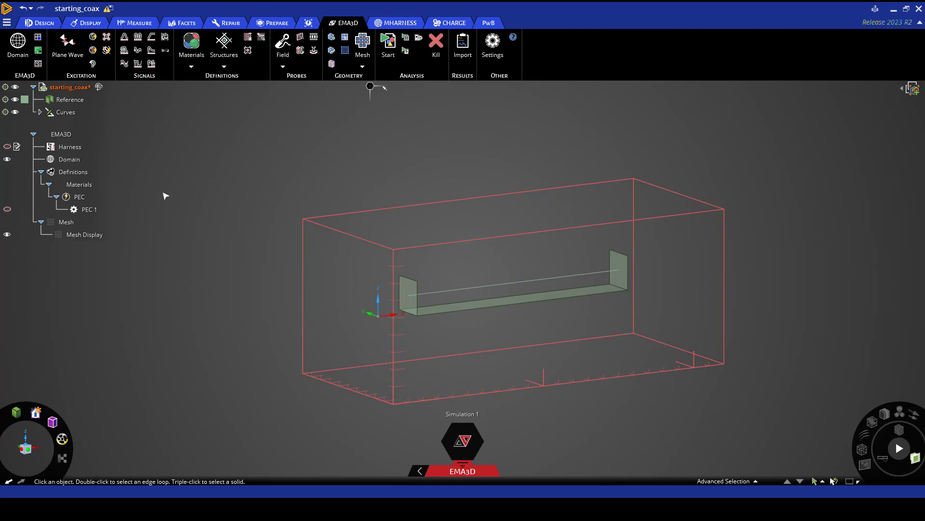
# Step: Hide the simulation domain box so that only the plates and the line are displayed
pyautogui.click(17, 171)
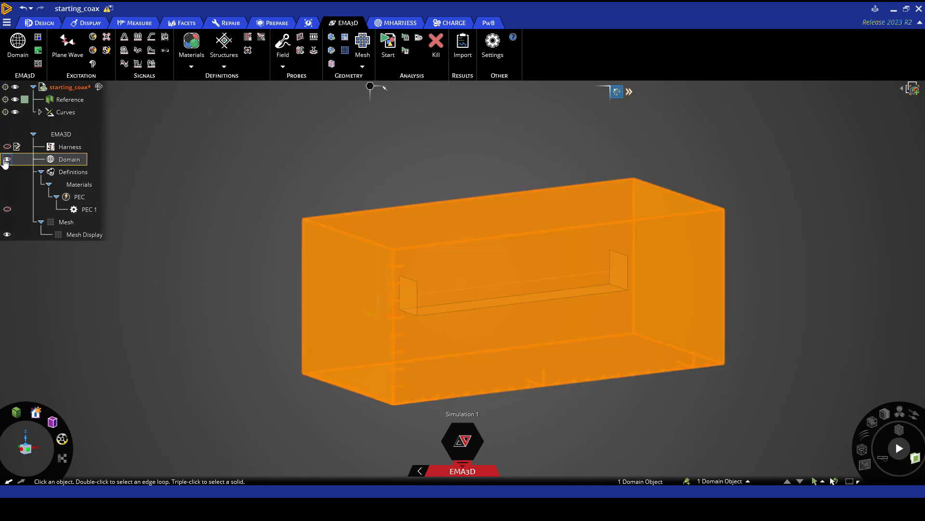
pyautogui.click(7, 159)
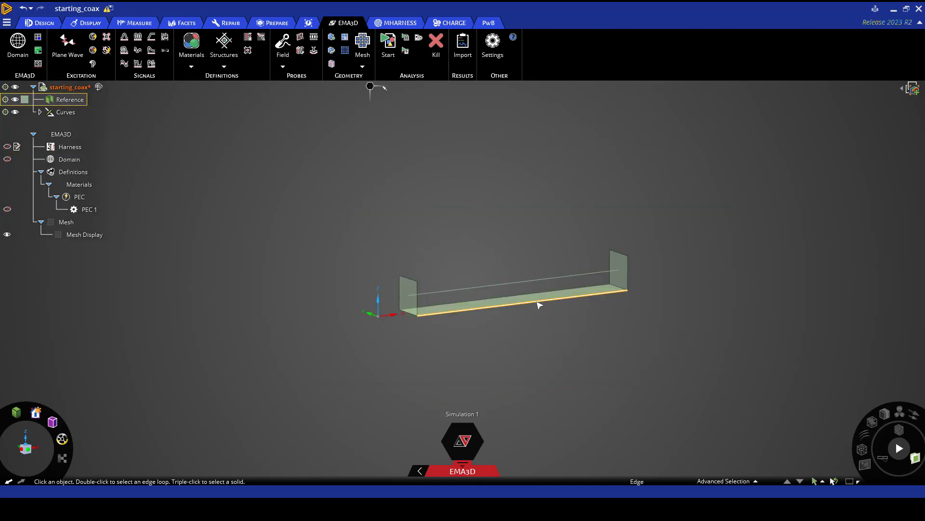
pyautogui.scroll(4, 562, 287)
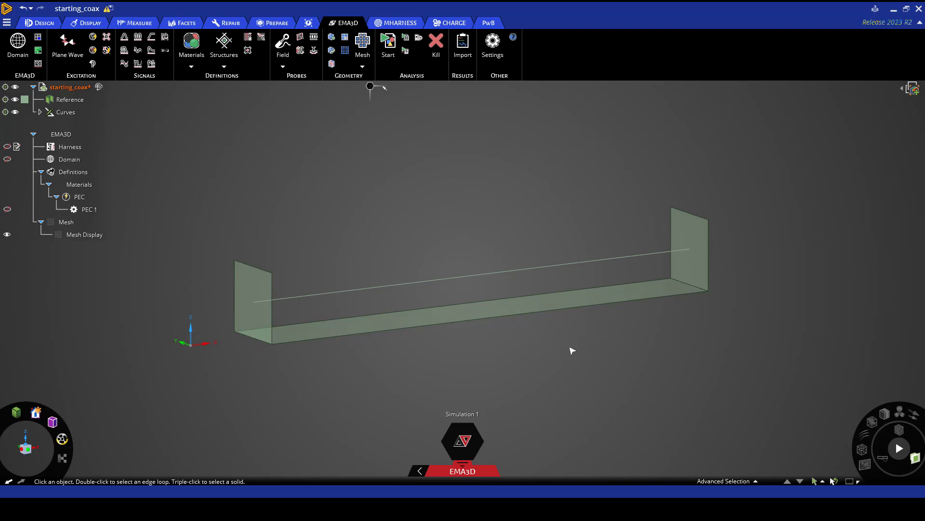
# Step: Add a shield in MHARNESS routed along the line, with termination points at both ends
pyautogui.click(394, 22)
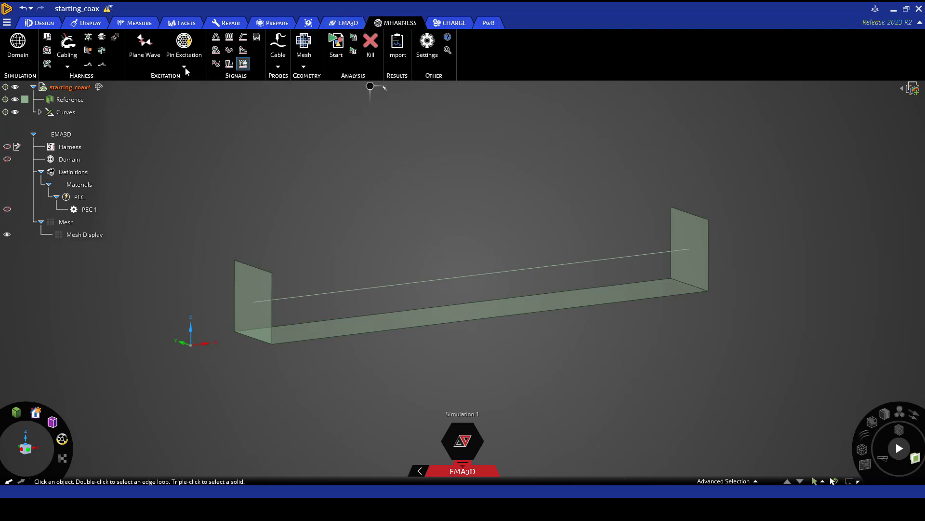
pyautogui.click(70, 67)
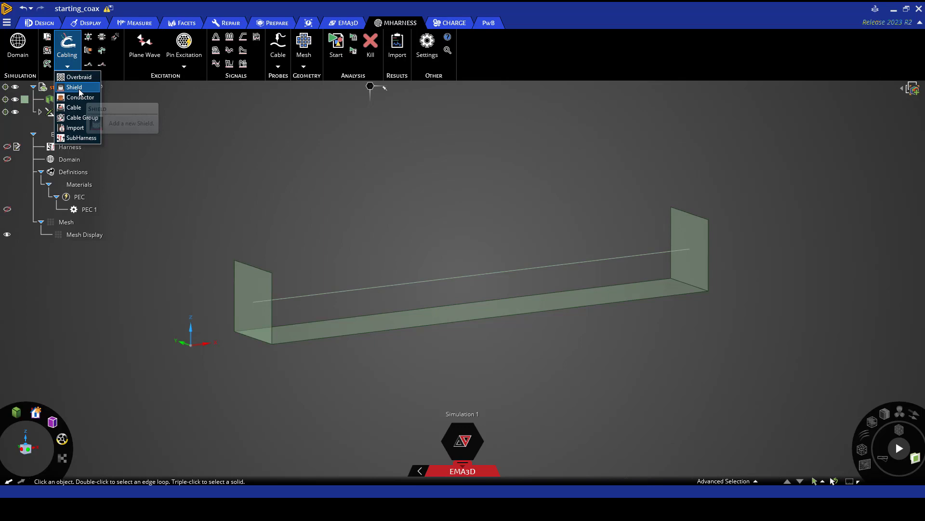
pyautogui.click(75, 87)
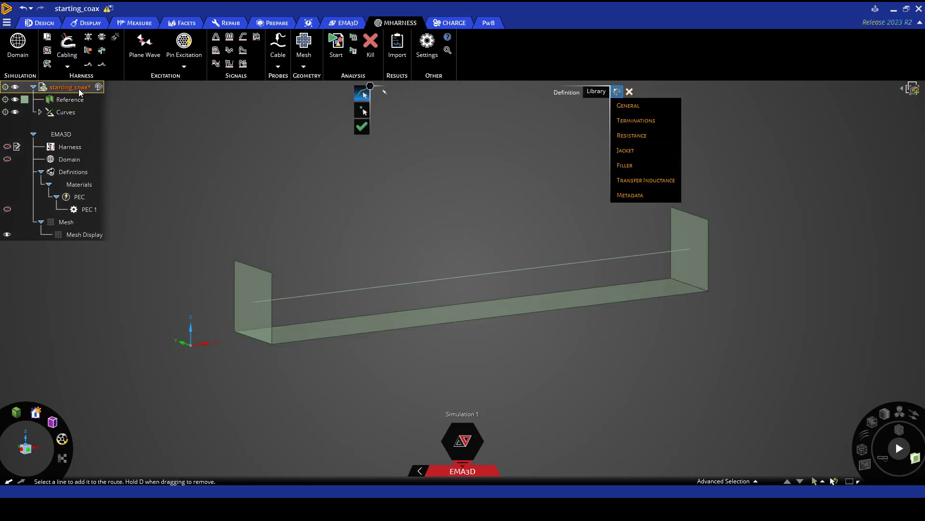
pyautogui.click(364, 293)
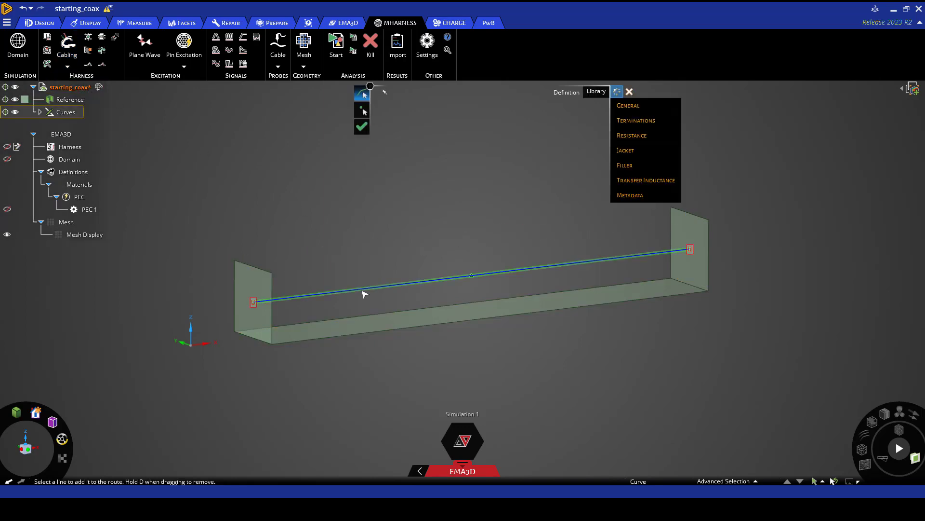
pyautogui.click(361, 111)
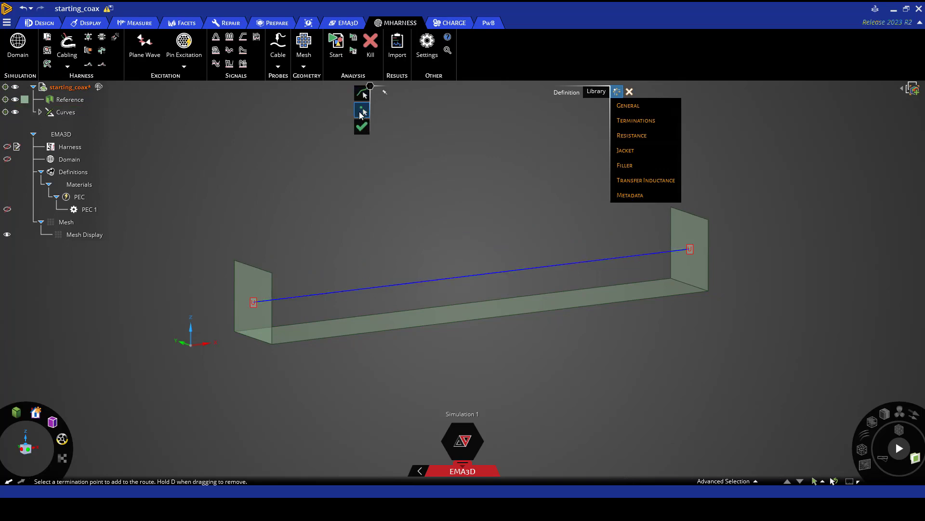
pyautogui.click(253, 302)
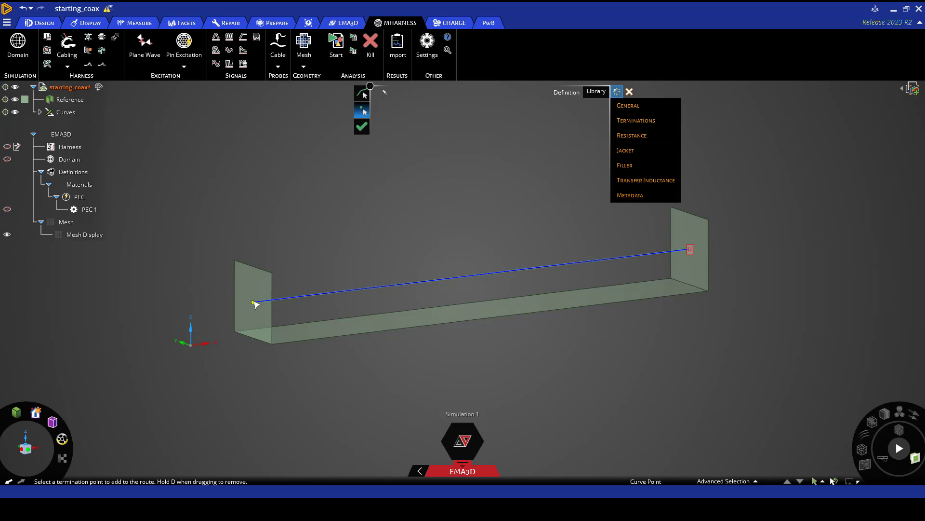
pyautogui.click(690, 249)
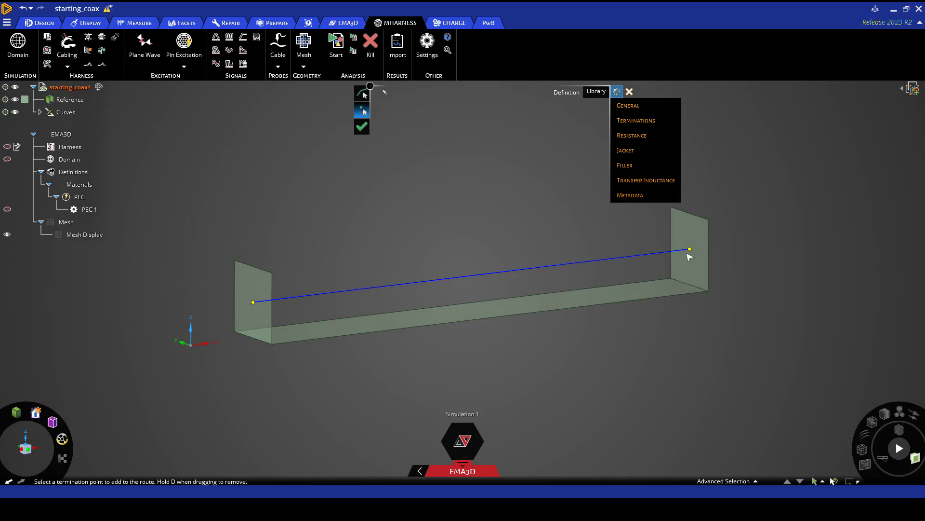
# Step: Assign the 24 Gauge Single definition from the library's General Singles group to the shield
pyautogui.click(598, 93)
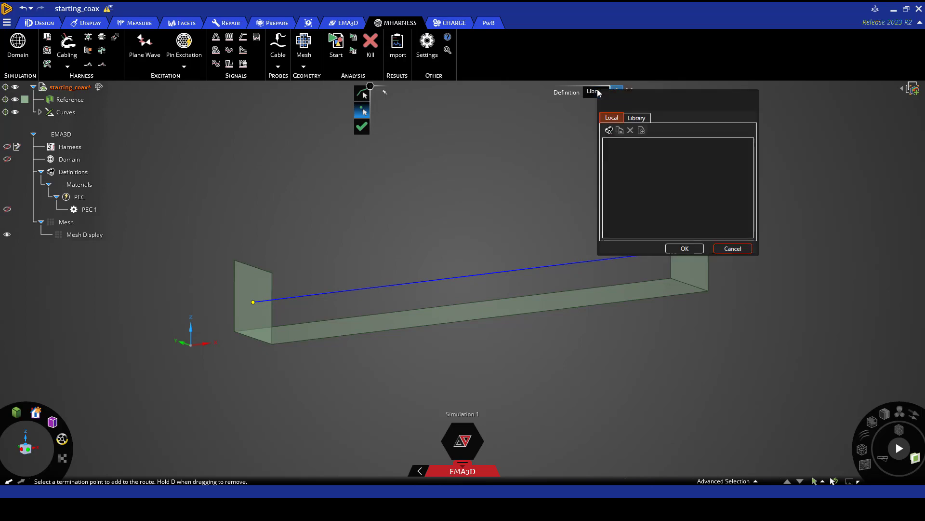
pyautogui.click(639, 118)
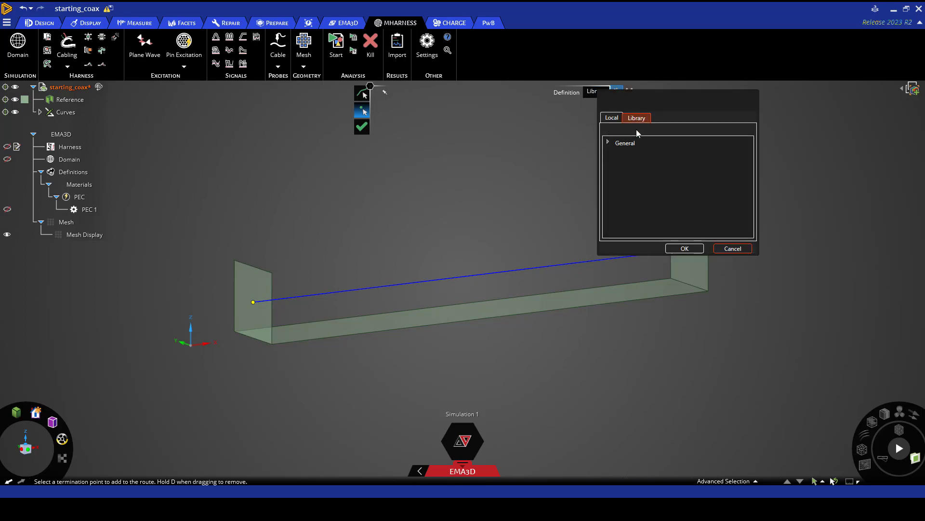
pyautogui.click(608, 142)
pyautogui.click(619, 155)
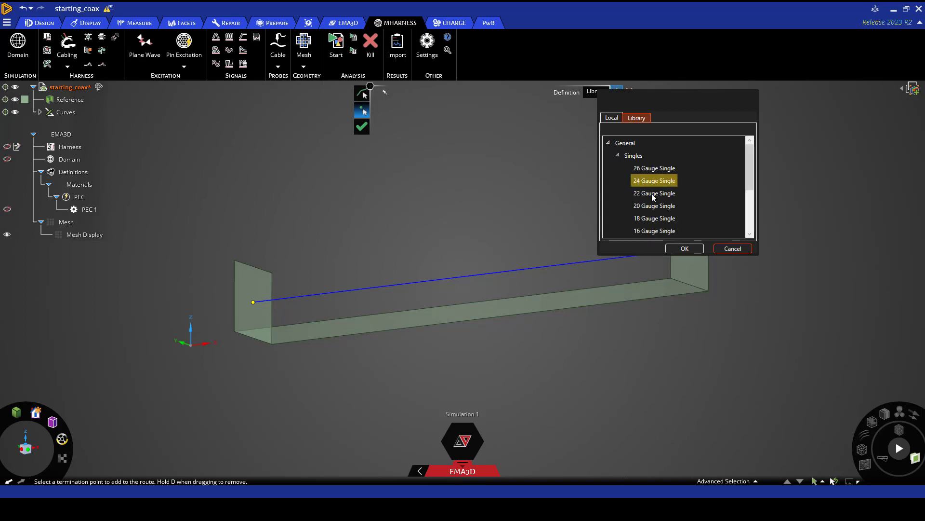
pyautogui.click(685, 248)
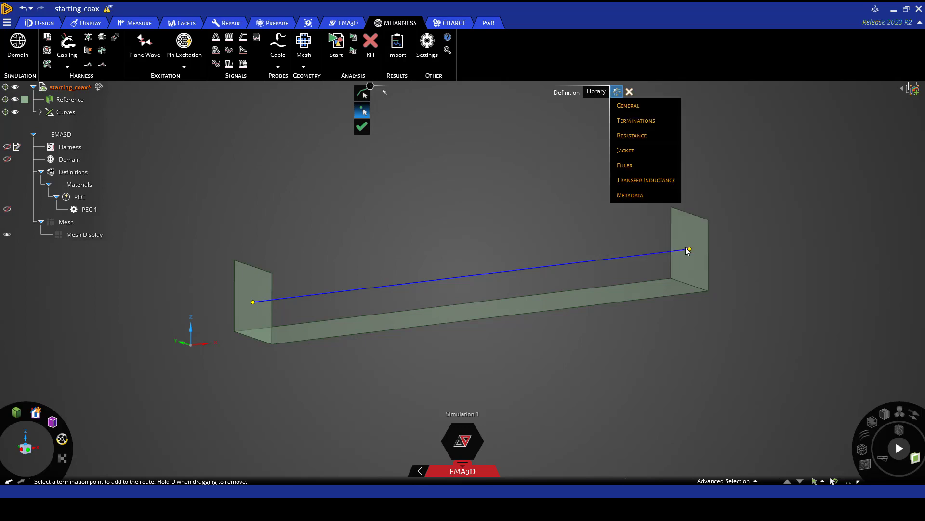
# Step: Set the resistance of both shield terminations to 1e-6 Ω and accept the shield
pyautogui.click(643, 124)
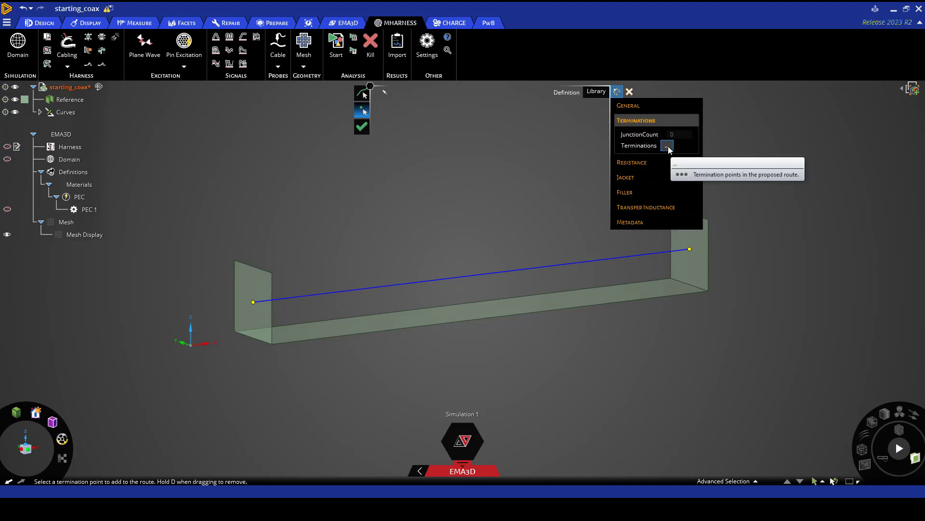
pyautogui.click(668, 146)
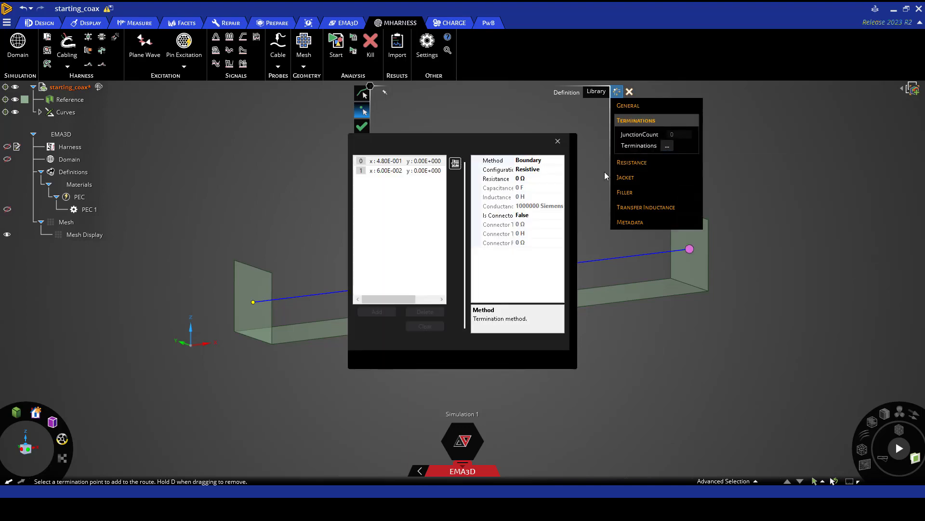
pyautogui.click(519, 179)
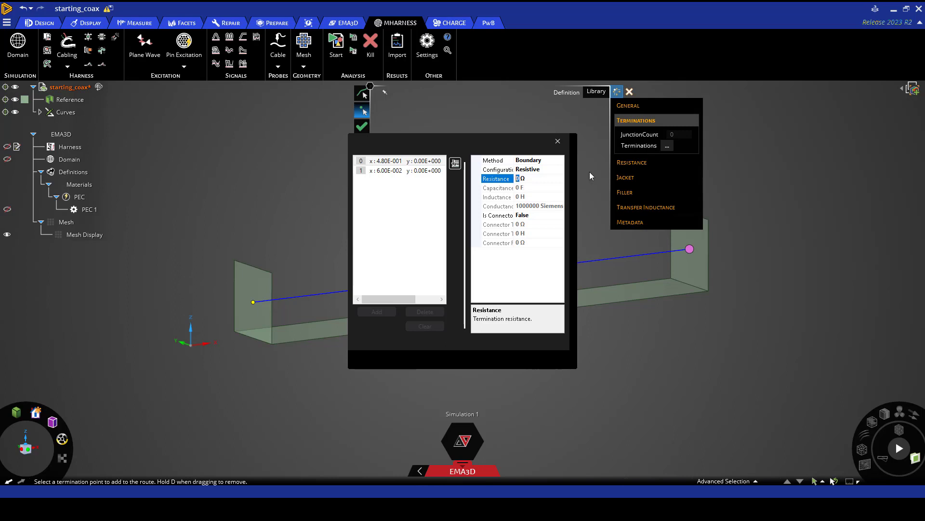
pyautogui.write('1e-6')
pyautogui.press('Return')
pyautogui.click(431, 171)
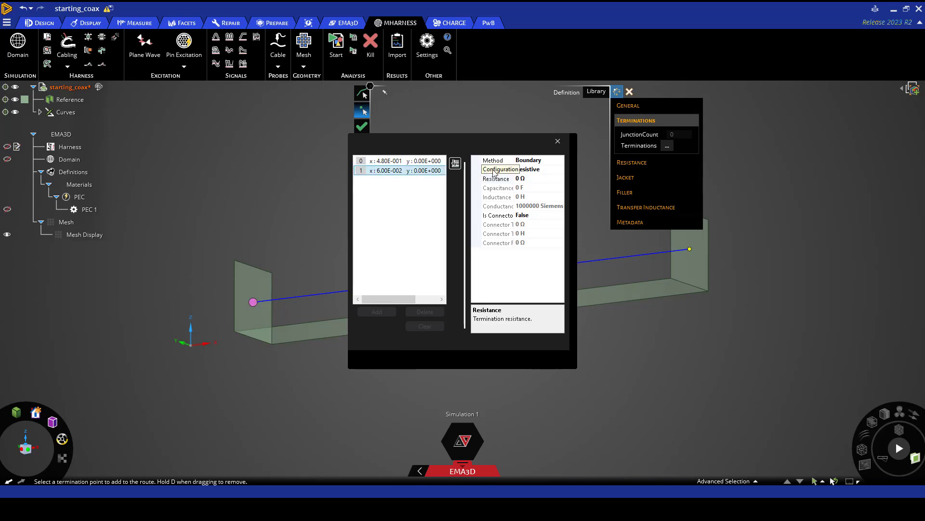
pyautogui.click(517, 178)
pyautogui.write('1')
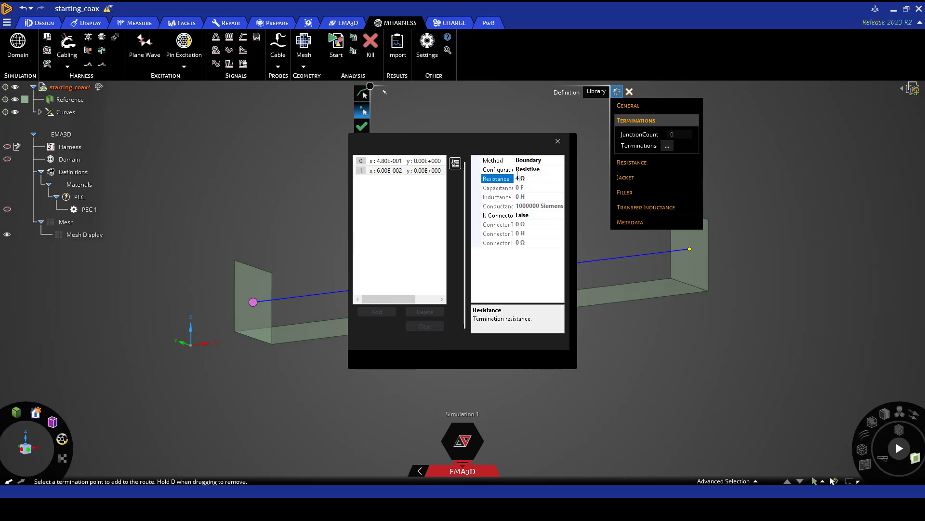
pyautogui.write('e-6')
pyautogui.press('Return')
pyautogui.click(559, 143)
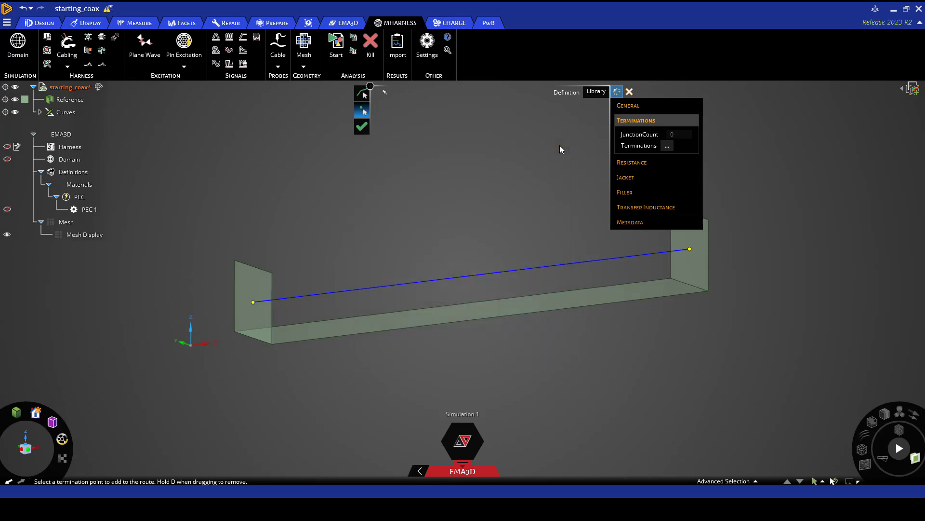
pyautogui.click(363, 127)
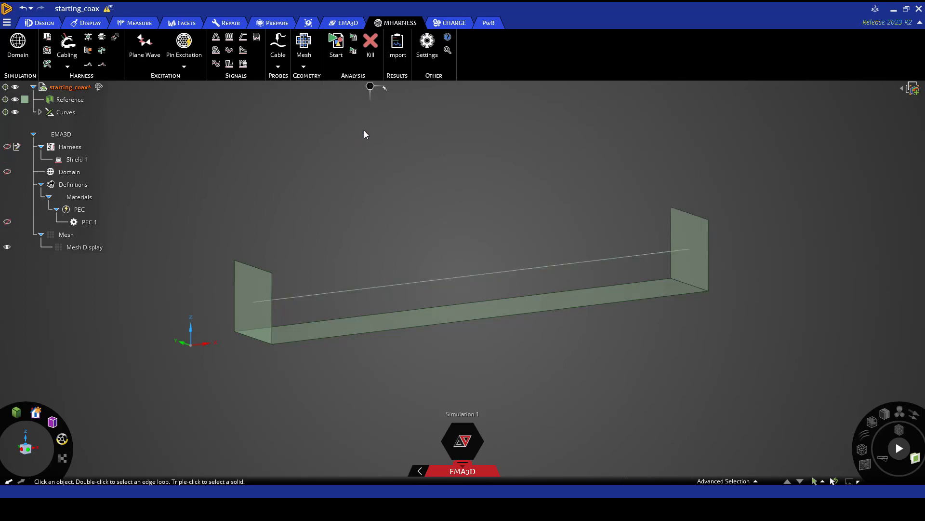
# Step: Add a conductor inside Shield 1, routed along the same line with termination points at both ends
pyautogui.rightClick(80, 161)
pyautogui.moveTo(109, 202)
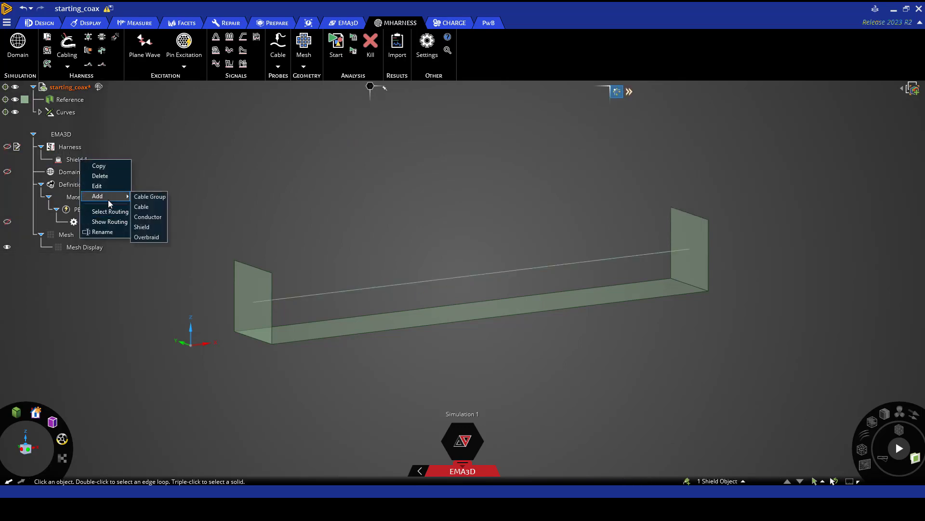
pyautogui.click(154, 217)
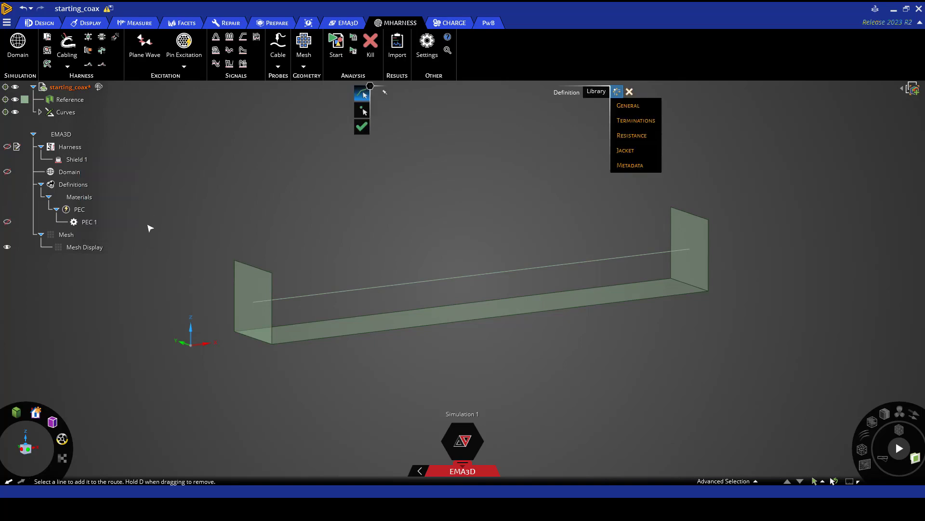
pyautogui.click(364, 294)
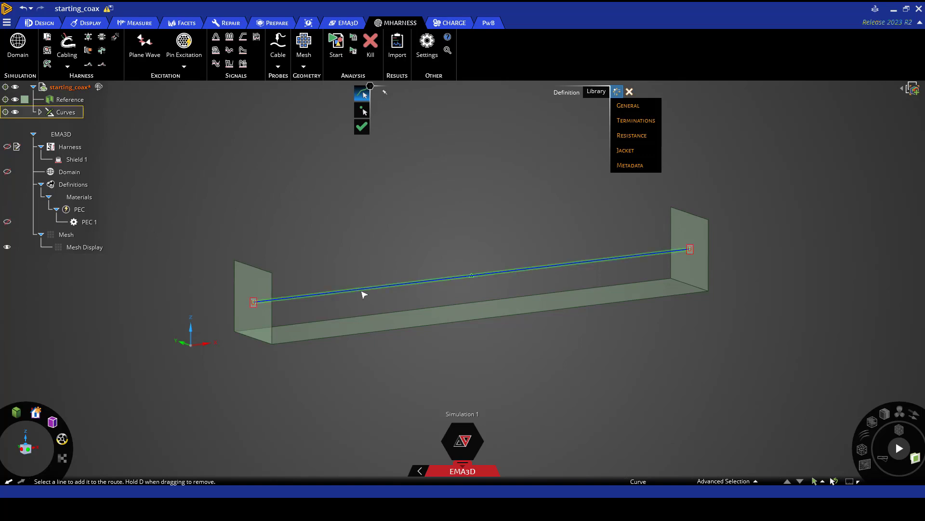
pyautogui.click(363, 111)
pyautogui.click(253, 302)
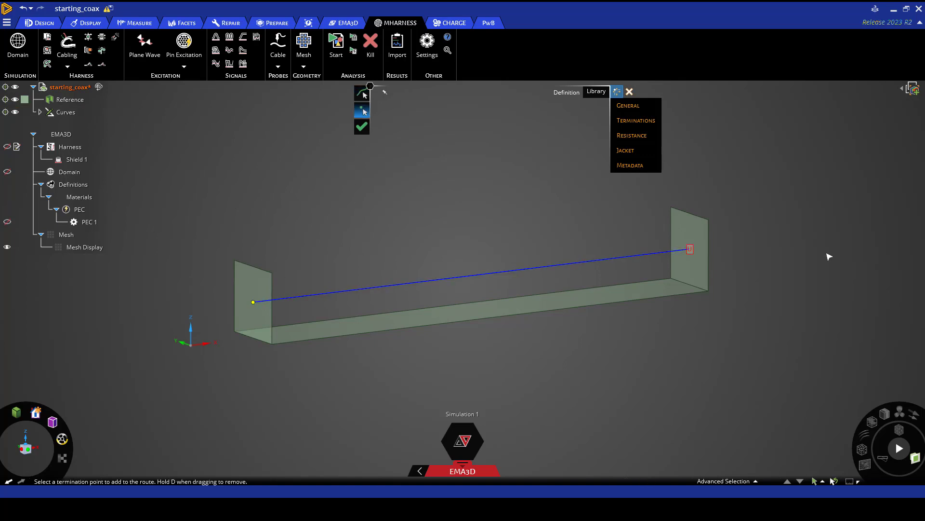
pyautogui.click(690, 249)
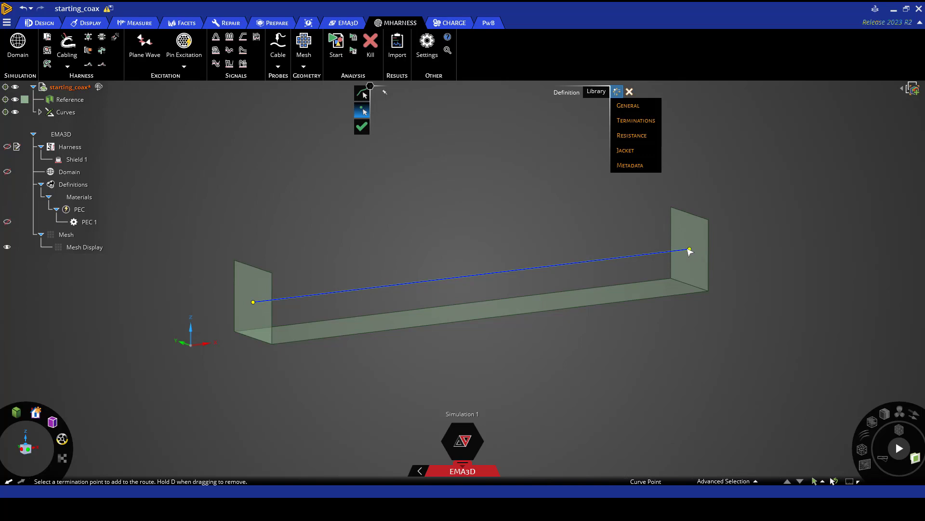
# Step: Assign the 22 Gauge Wire definition from the library's General Bare Wire group to the conductor
pyautogui.click(596, 94)
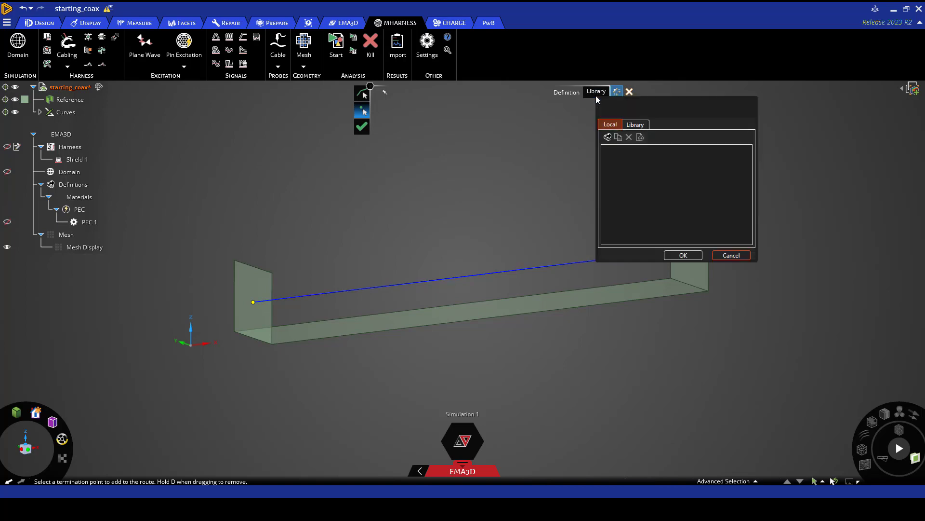
pyautogui.click(634, 125)
pyautogui.click(607, 151)
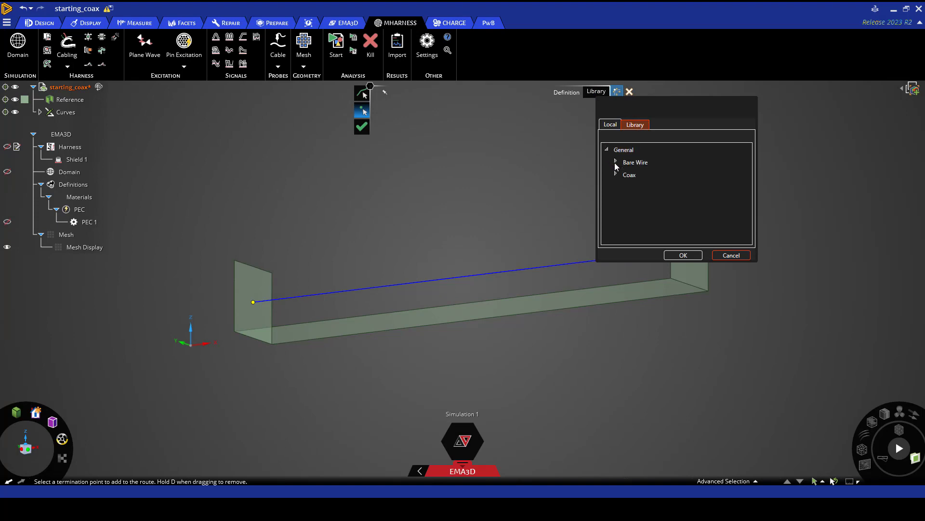
pyautogui.click(615, 162)
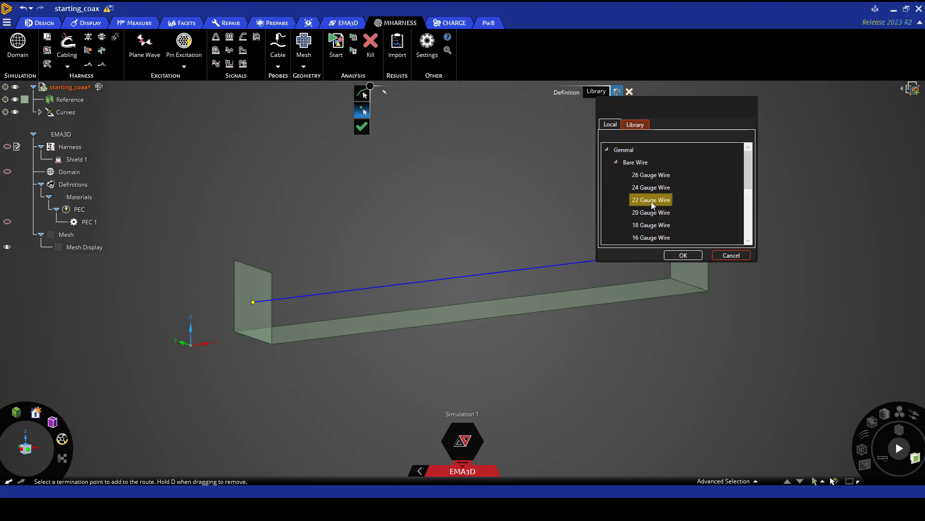
pyautogui.click(683, 256)
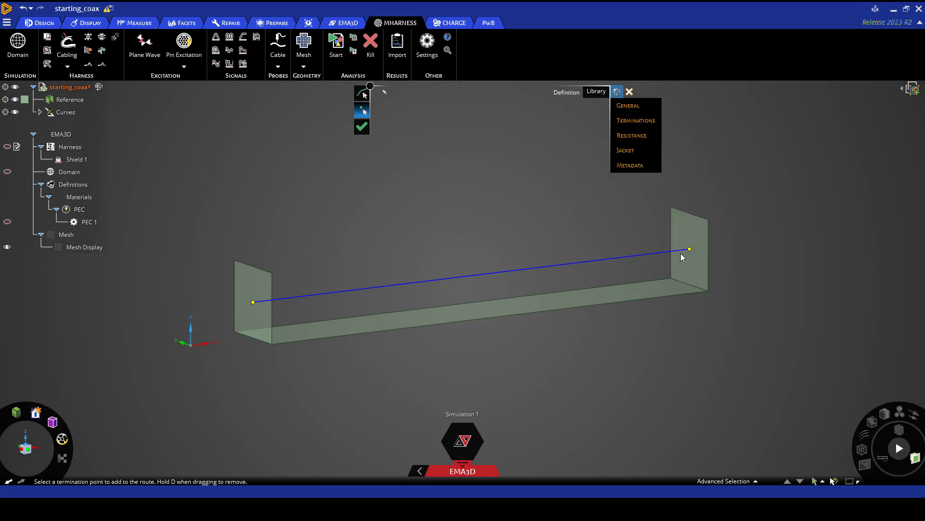
# Step: Set the resistance of both conductor terminations to 50 Ω and accept the conductor
pyautogui.click(644, 120)
pyautogui.click(666, 146)
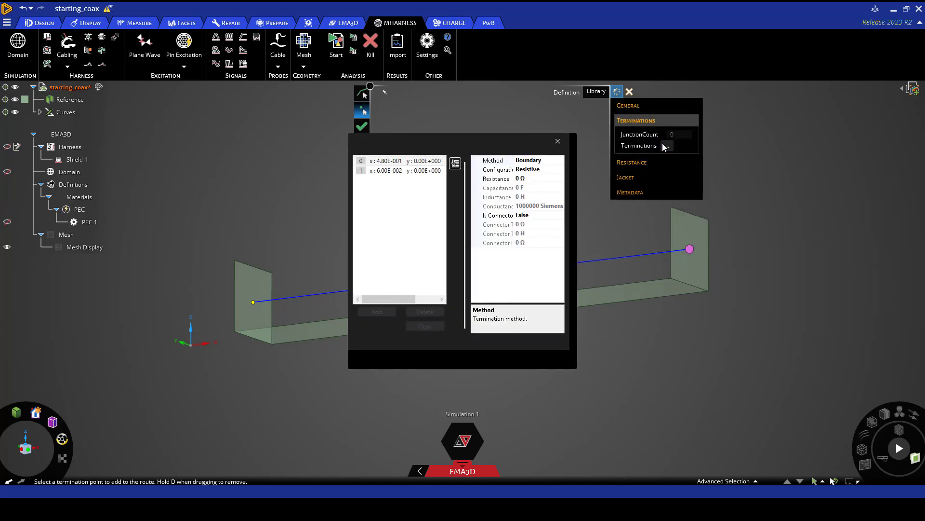
pyautogui.click(516, 180)
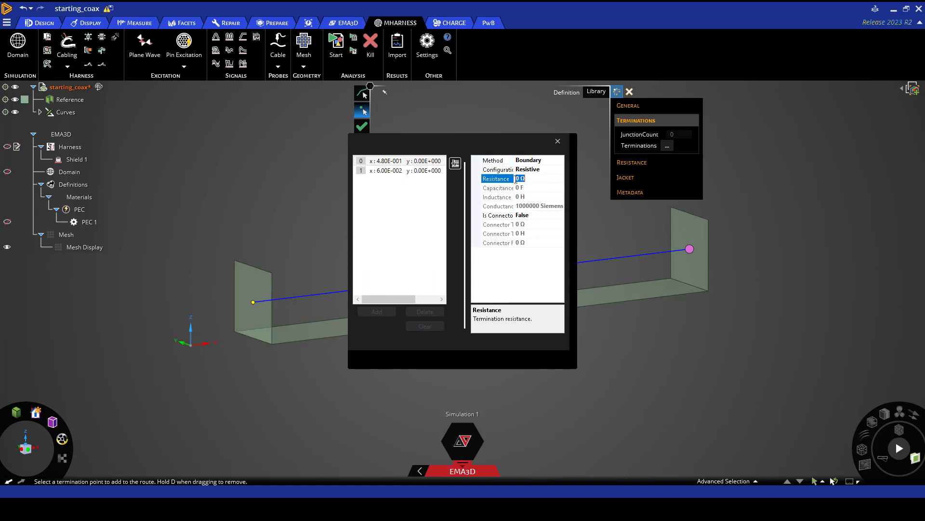
pyautogui.write('50')
pyautogui.press('Return')
pyautogui.click(428, 171)
pyautogui.click(518, 178)
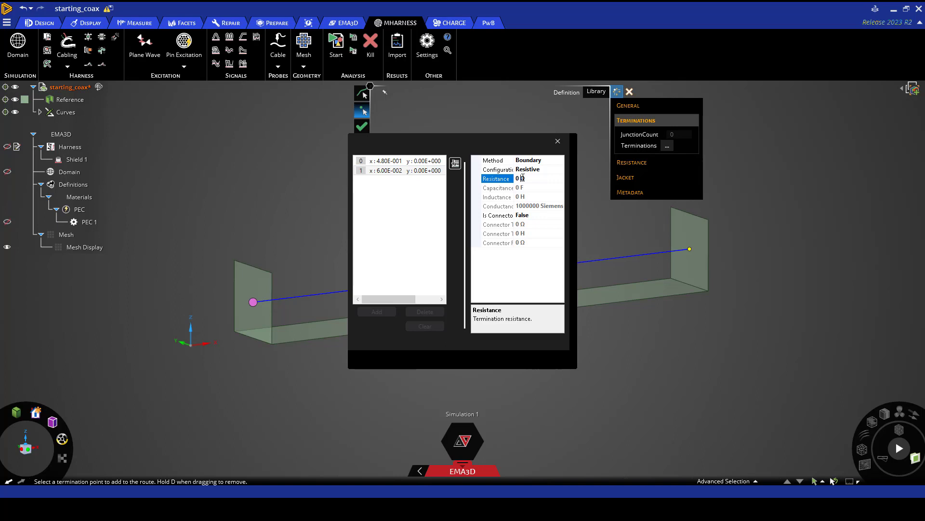
pyautogui.write('50')
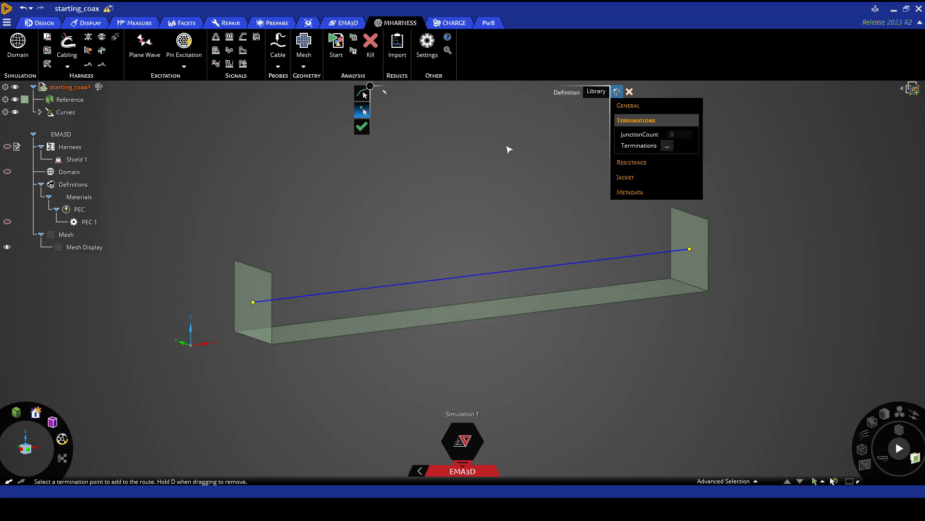
pyautogui.click(558, 141)
pyautogui.click(362, 128)
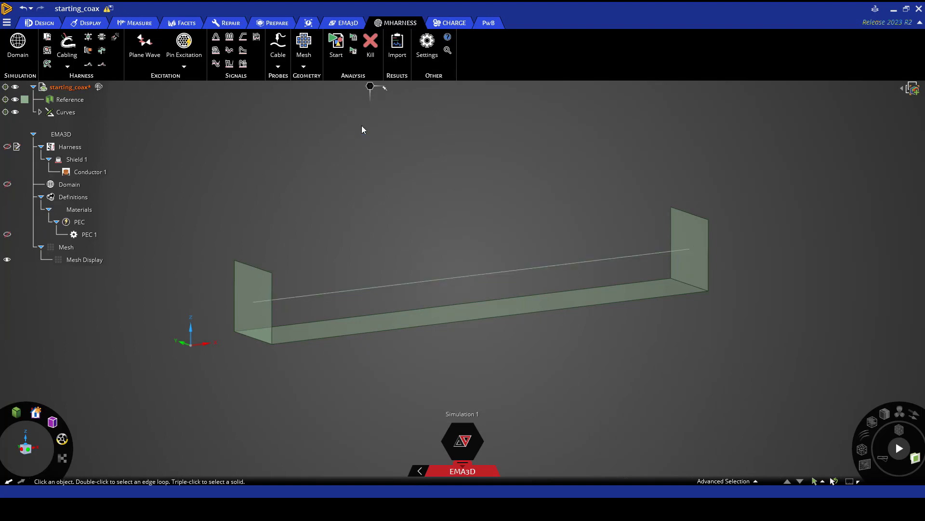
# Step: Inspect the cable's cross section on the line segment, then close the view
pyautogui.click(46, 50)
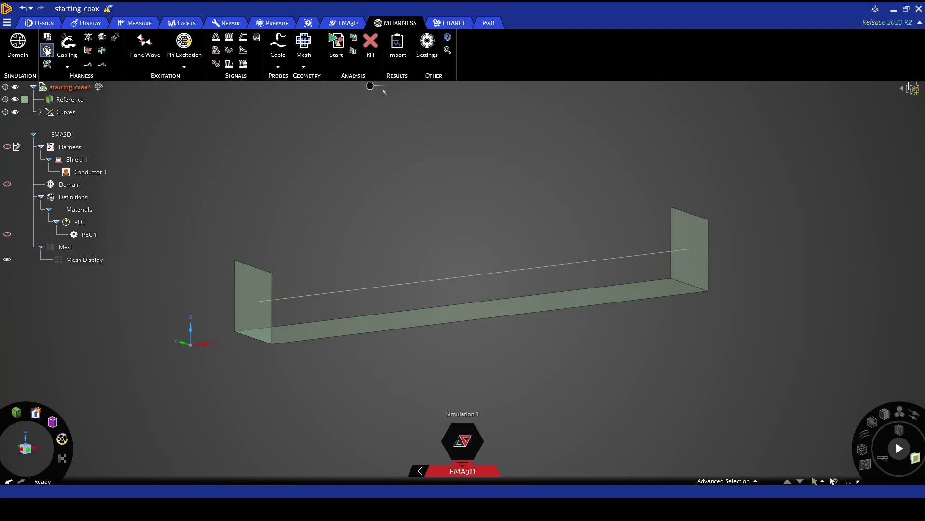
pyautogui.click(375, 290)
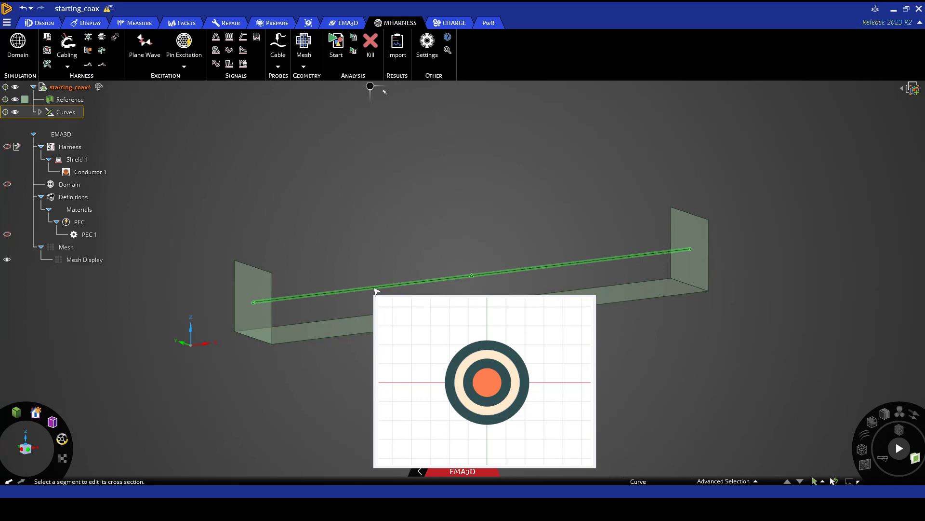
pyautogui.click(316, 111)
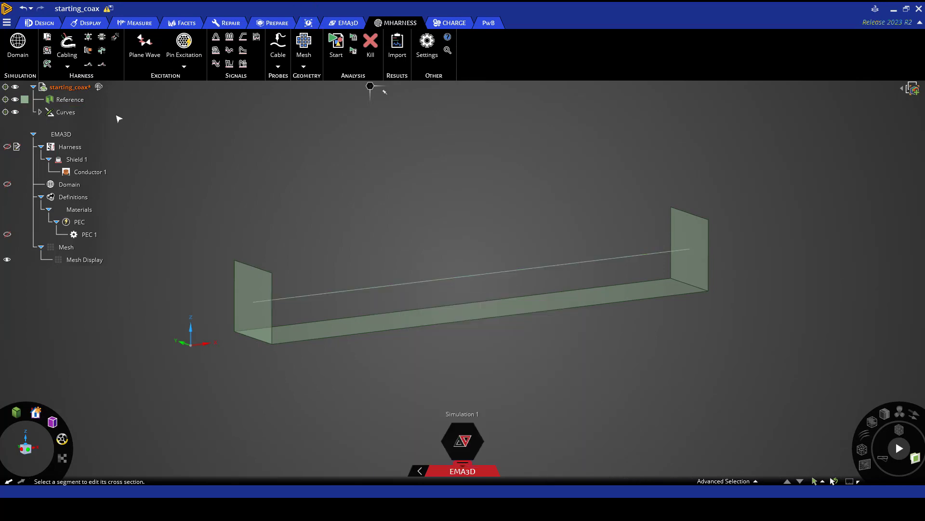
# Step: Define an S-parameter port on Conductor 1 in Layer 2 of the cable, at the line's end on the left-hand plate
pyautogui.click(103, 38)
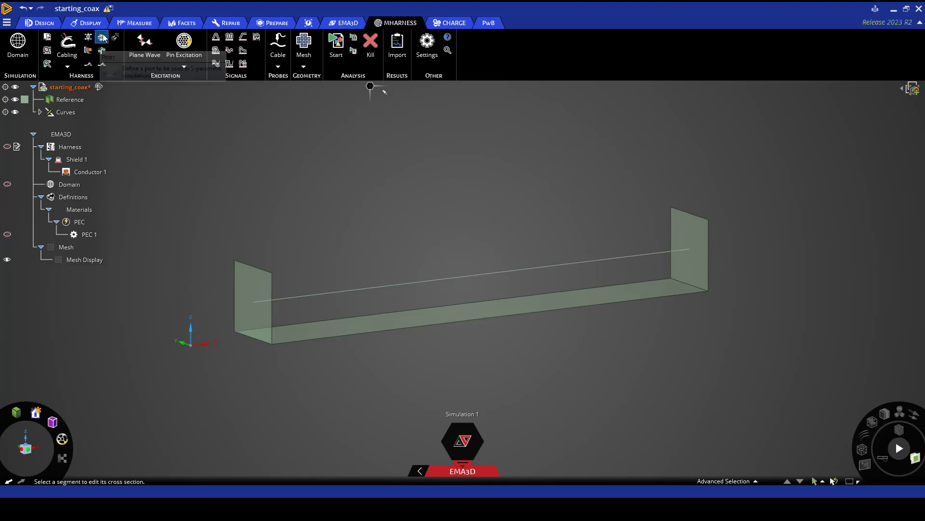
pyautogui.click(313, 299)
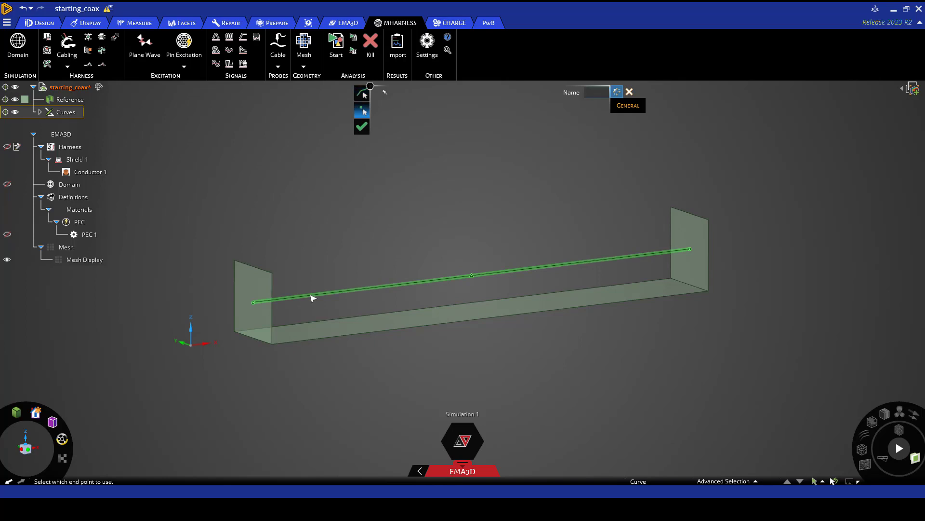
pyautogui.click(254, 304)
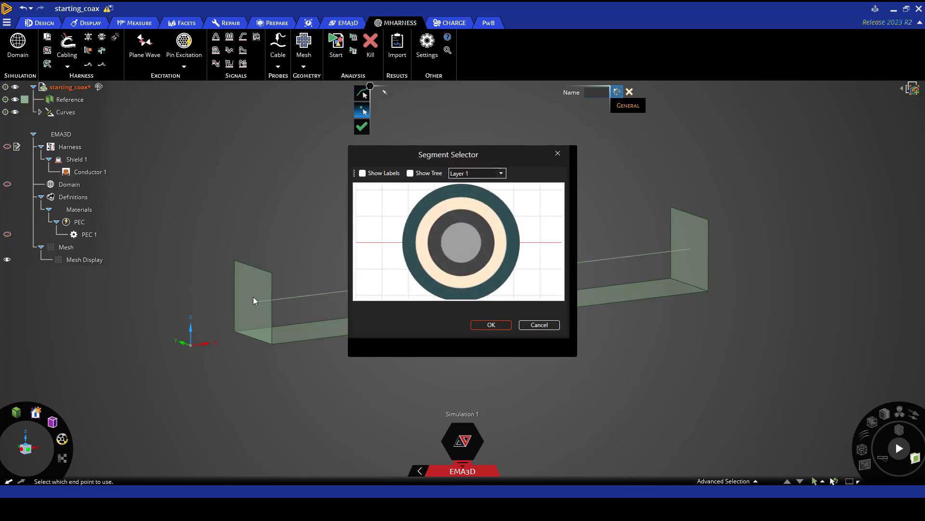
pyautogui.click(471, 174)
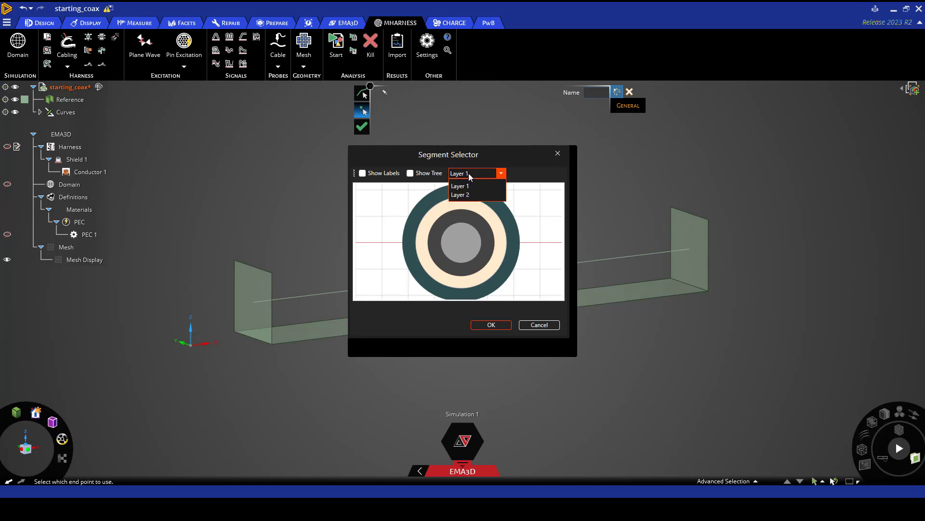
pyautogui.click(471, 195)
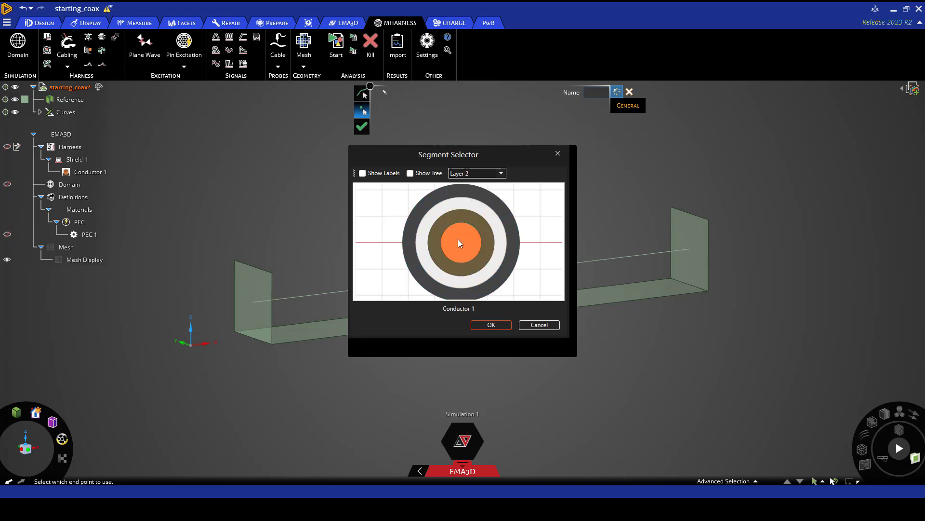
pyautogui.click(497, 330)
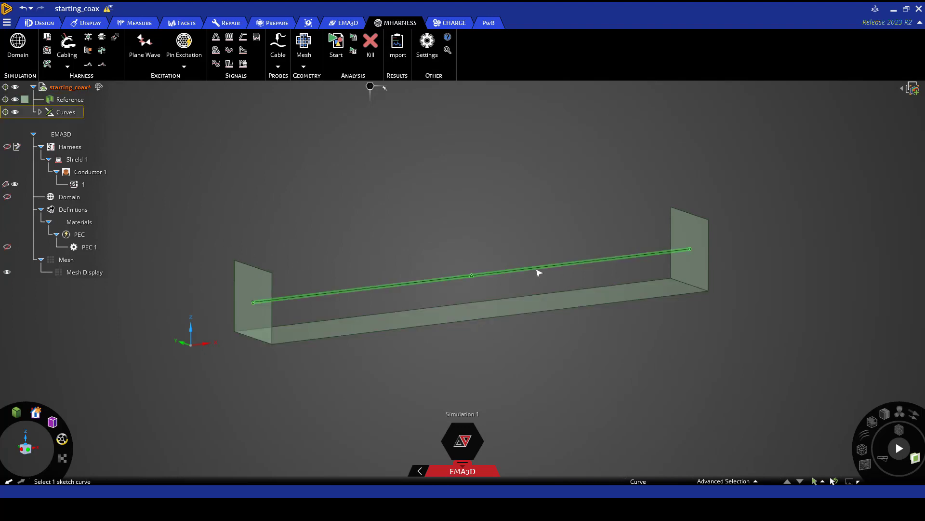
# Step: Define a second S-parameter port on Conductor 1 at the line's opposite end, on the right-hand plate
pyautogui.click(102, 37)
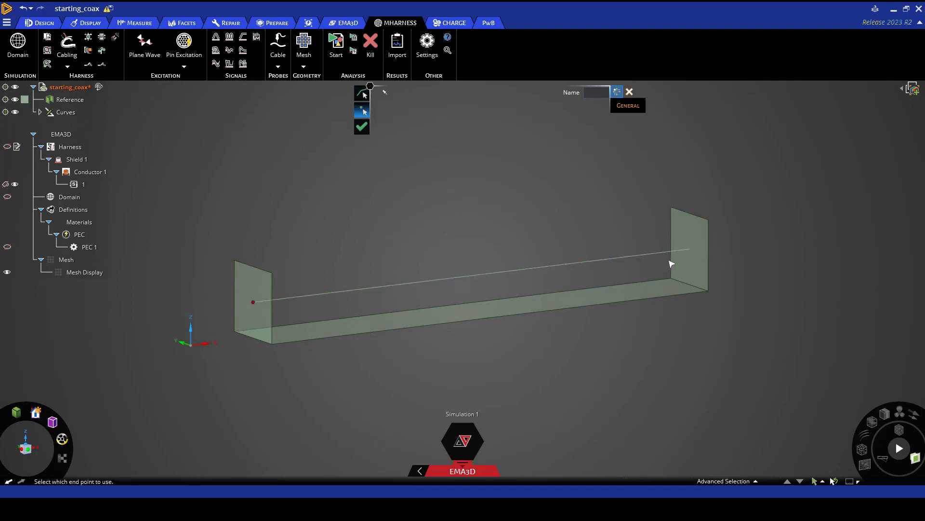
pyautogui.click(690, 250)
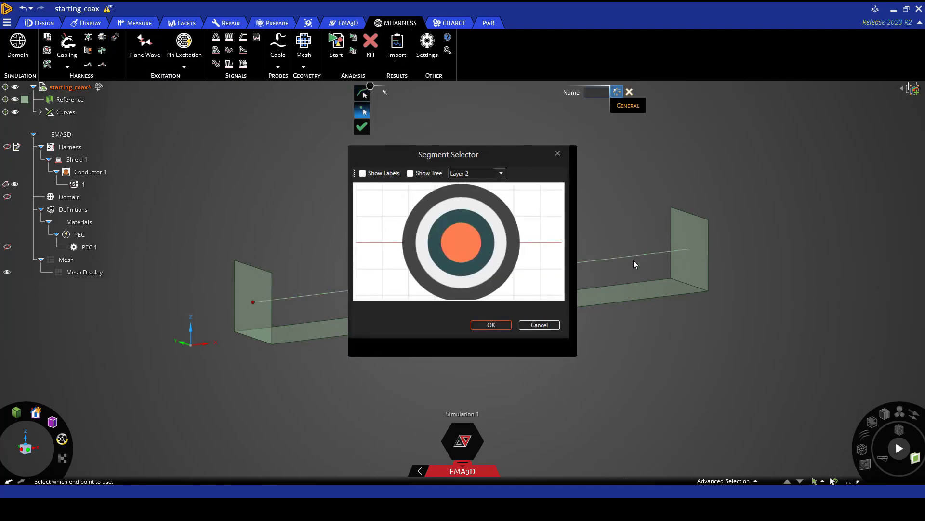
pyautogui.click(468, 233)
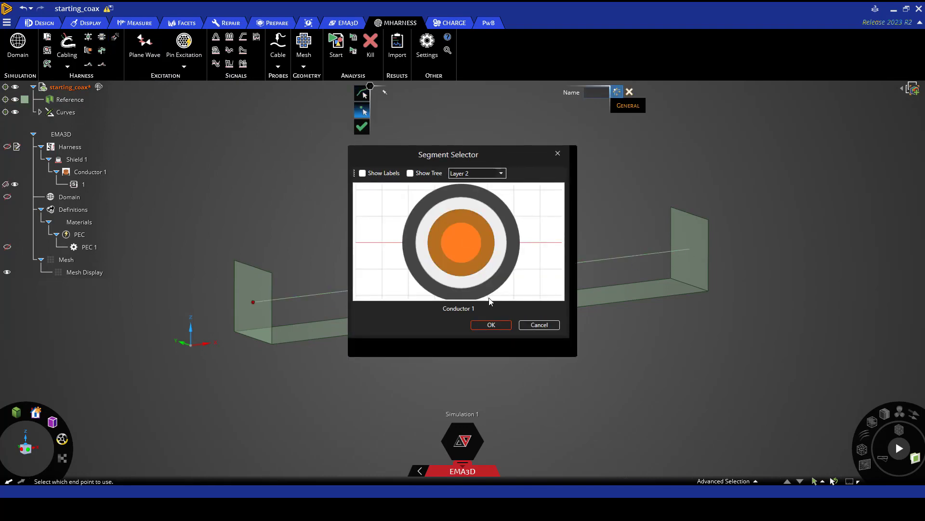
pyautogui.click(495, 324)
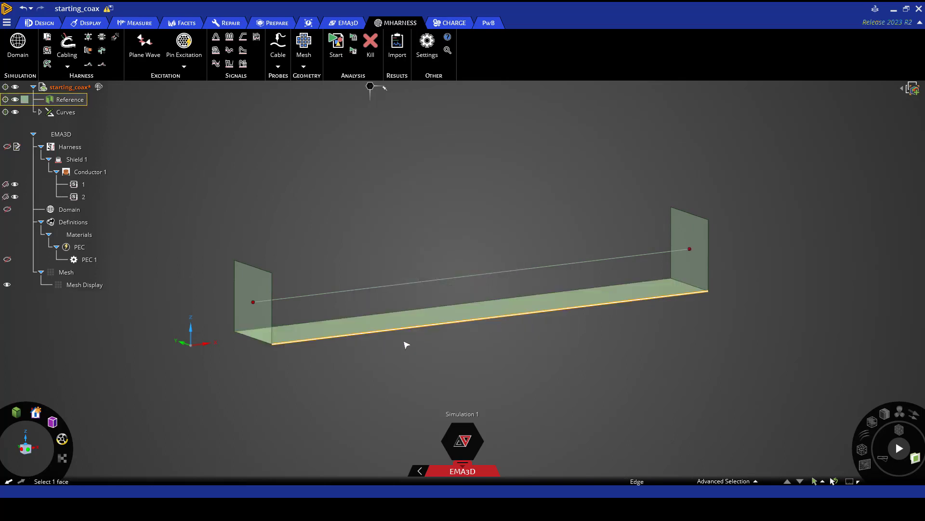
pyautogui.click(86, 187)
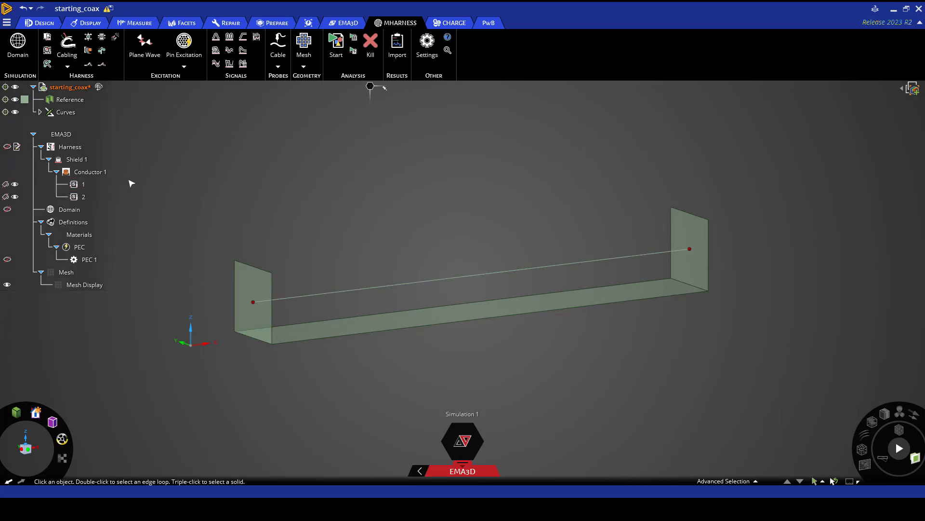
# Step: Mesh the model and run an S-parameter analysis, closing the processing and status windows when it ends
pyautogui.click(307, 53)
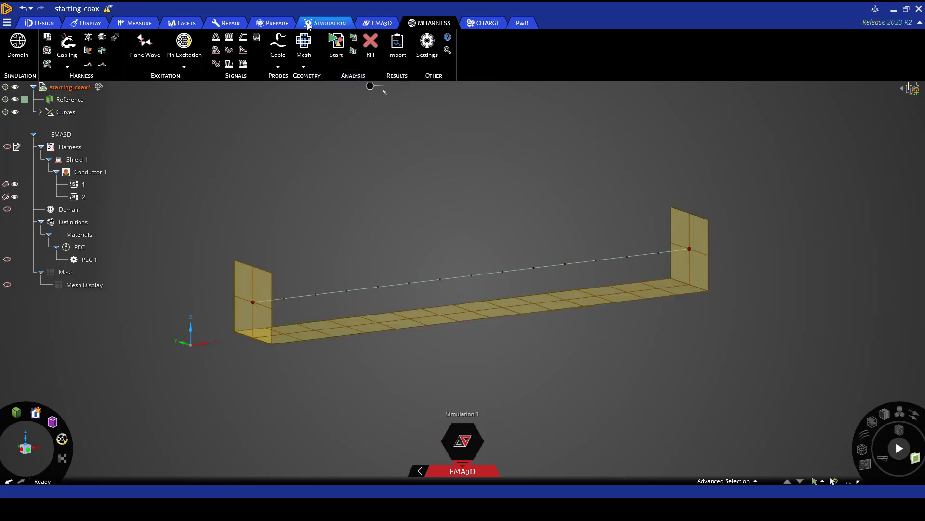
pyautogui.click(353, 50)
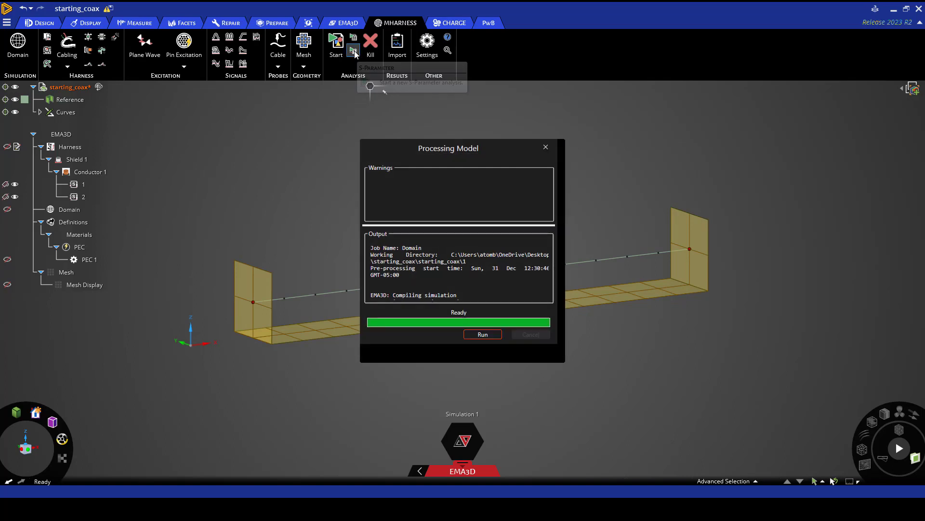
pyautogui.click(482, 334)
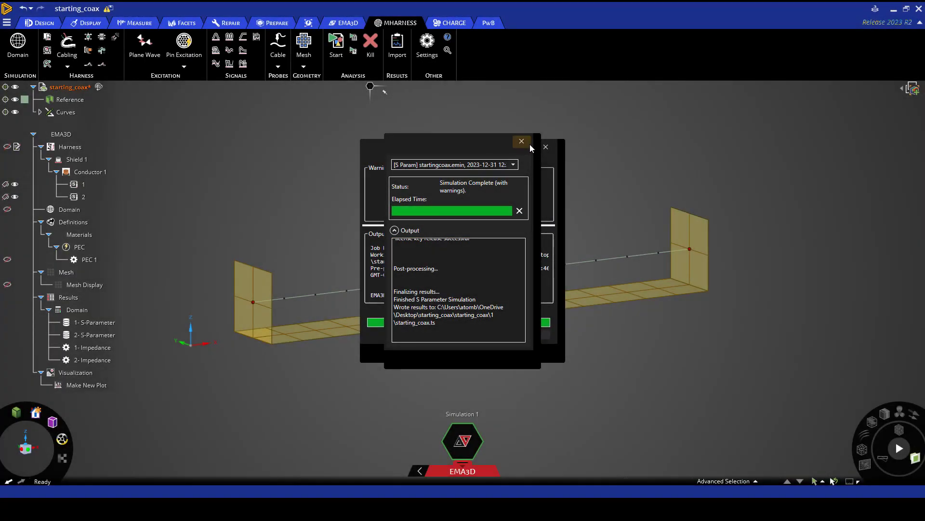
pyautogui.click(521, 145)
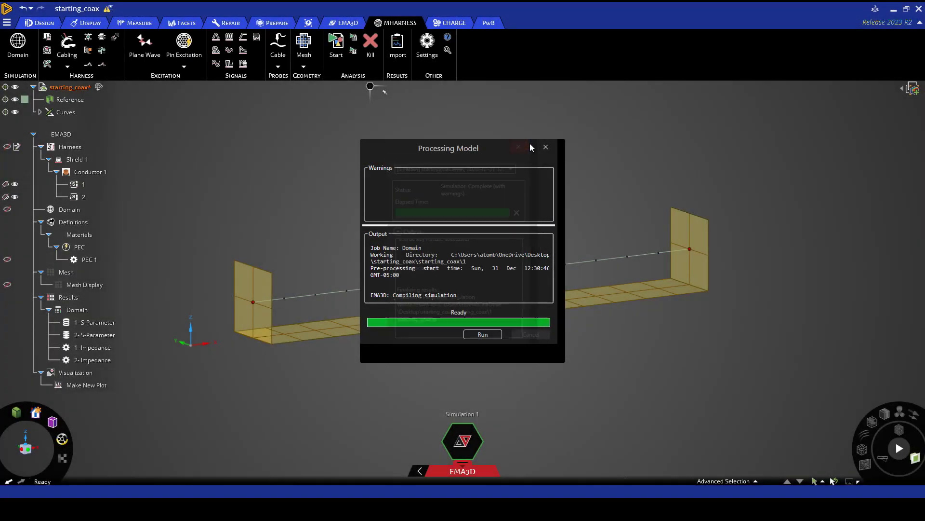
pyautogui.click(546, 147)
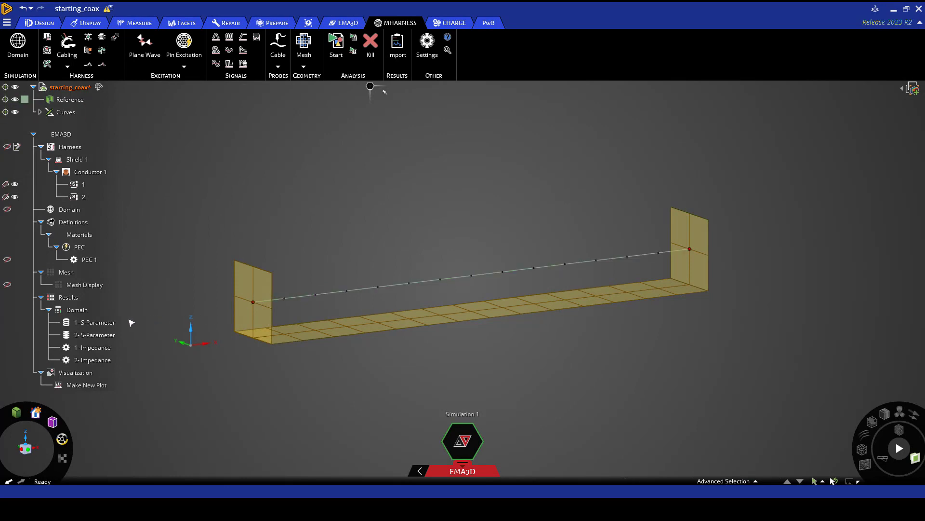
# Step: Compute the dB magnitude of the 1- S-Parameter result and plot it
pyautogui.rightClick(103, 324)
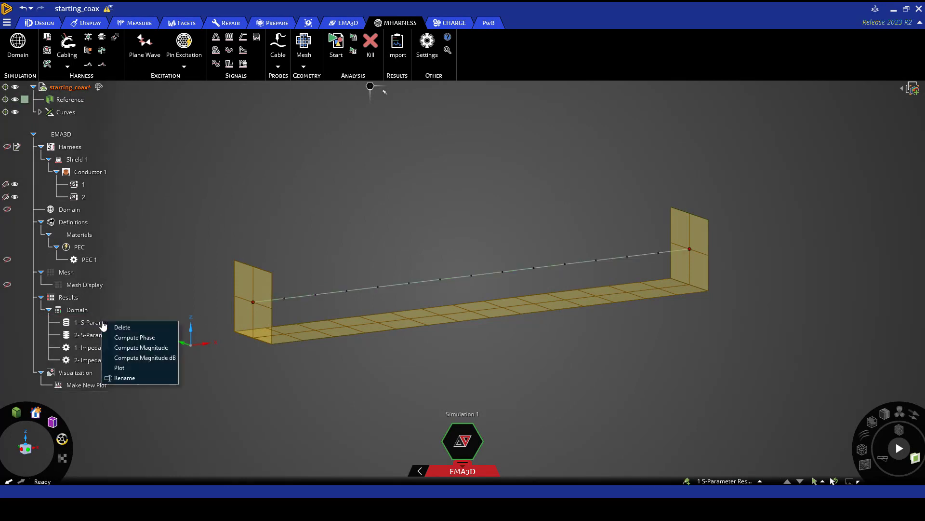
pyautogui.click(165, 357)
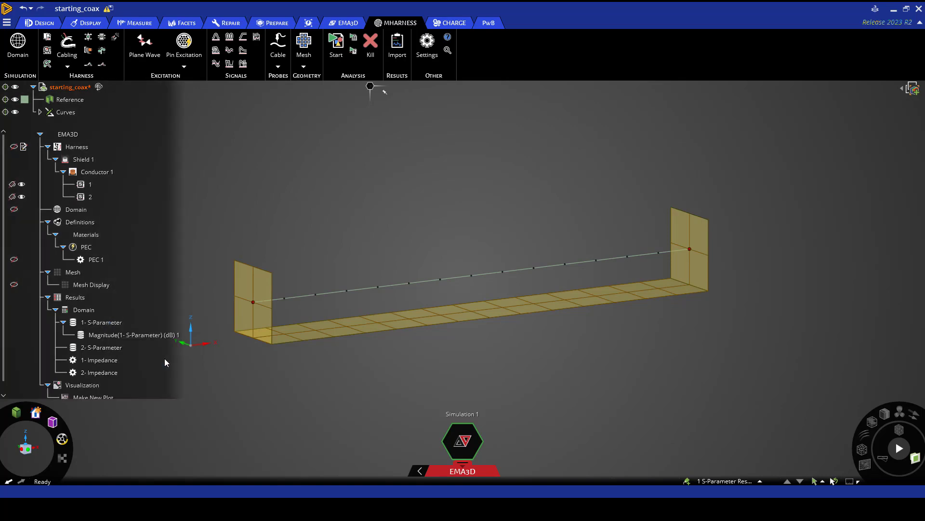
pyautogui.rightClick(155, 337)
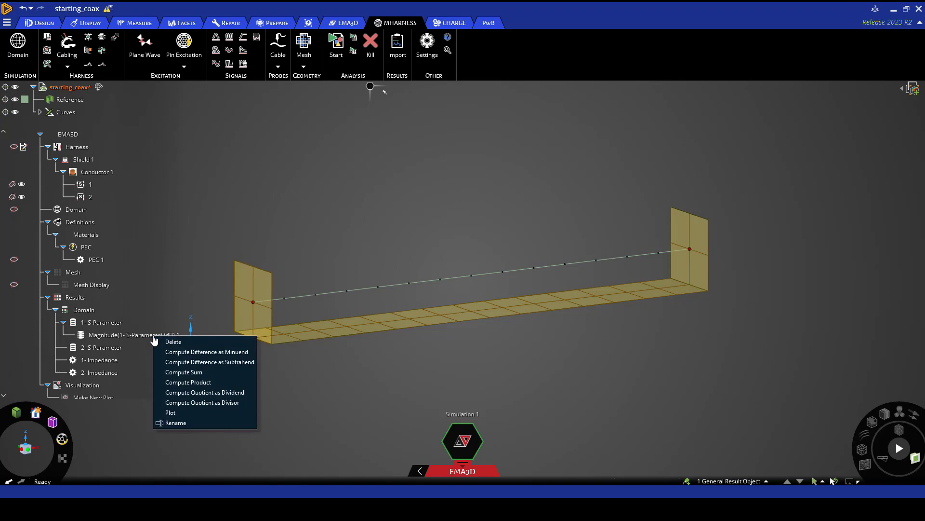
pyautogui.click(183, 415)
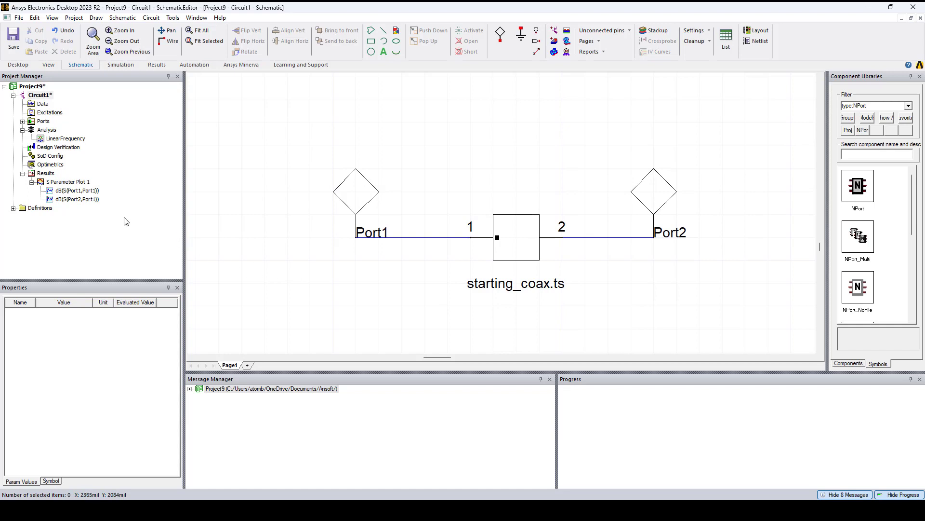
# Step: In Ansys Electronics Desktop, open S Parameter Plot 1 of the circuit containing the starting_coax.ts block
pyautogui.doubleClick(75, 183)
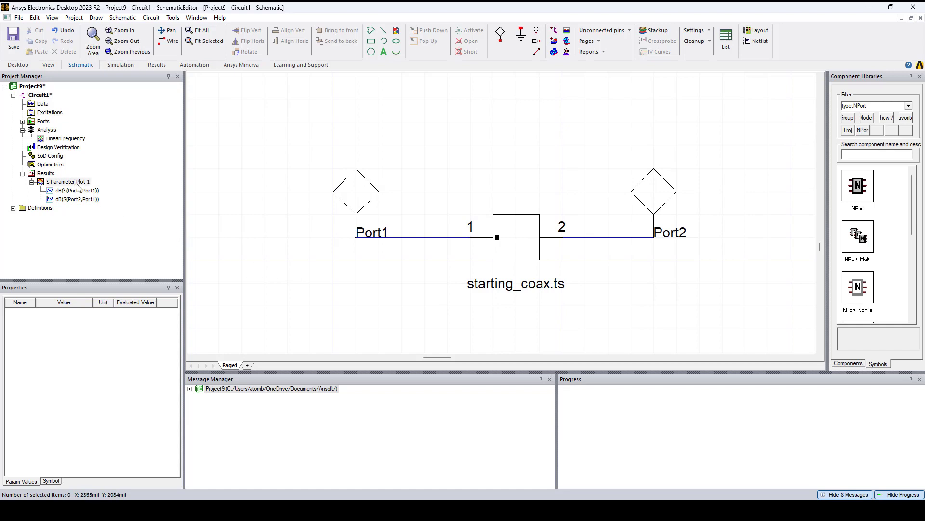